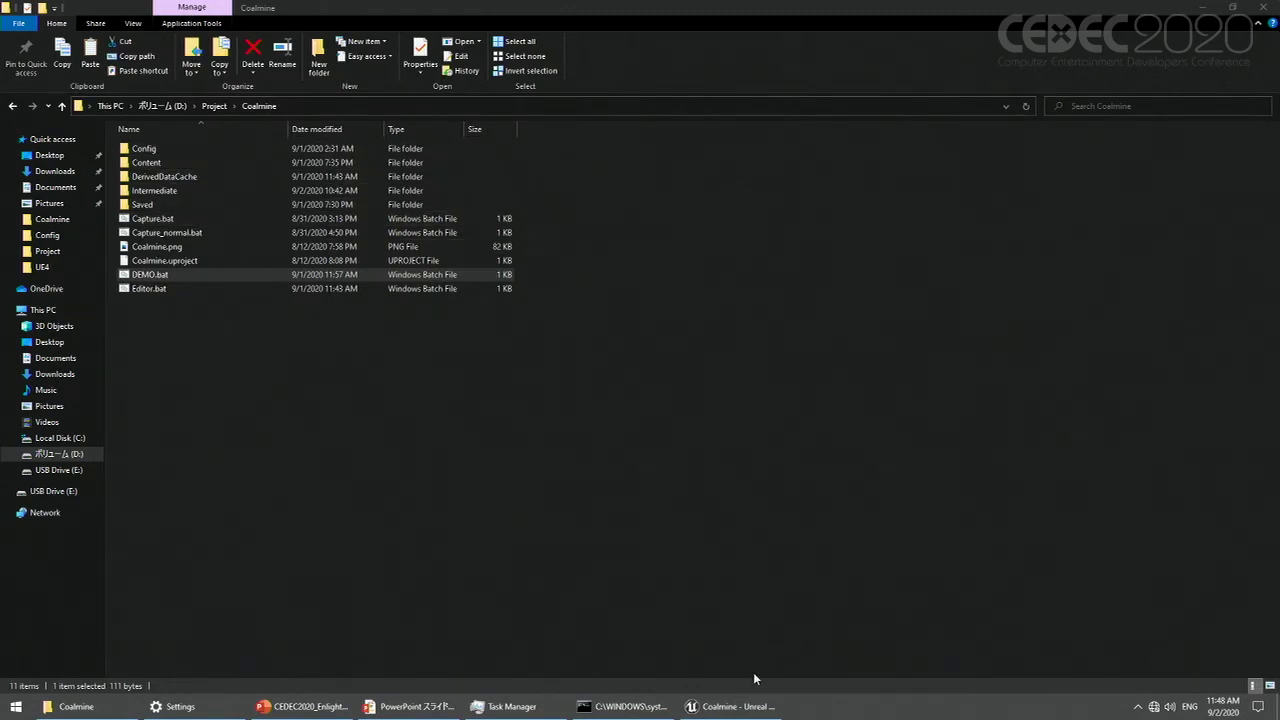
- Switch to the Coalmine project in Unreal Editor and filter the World Outliner for "direct"
mouse_move(730, 706)
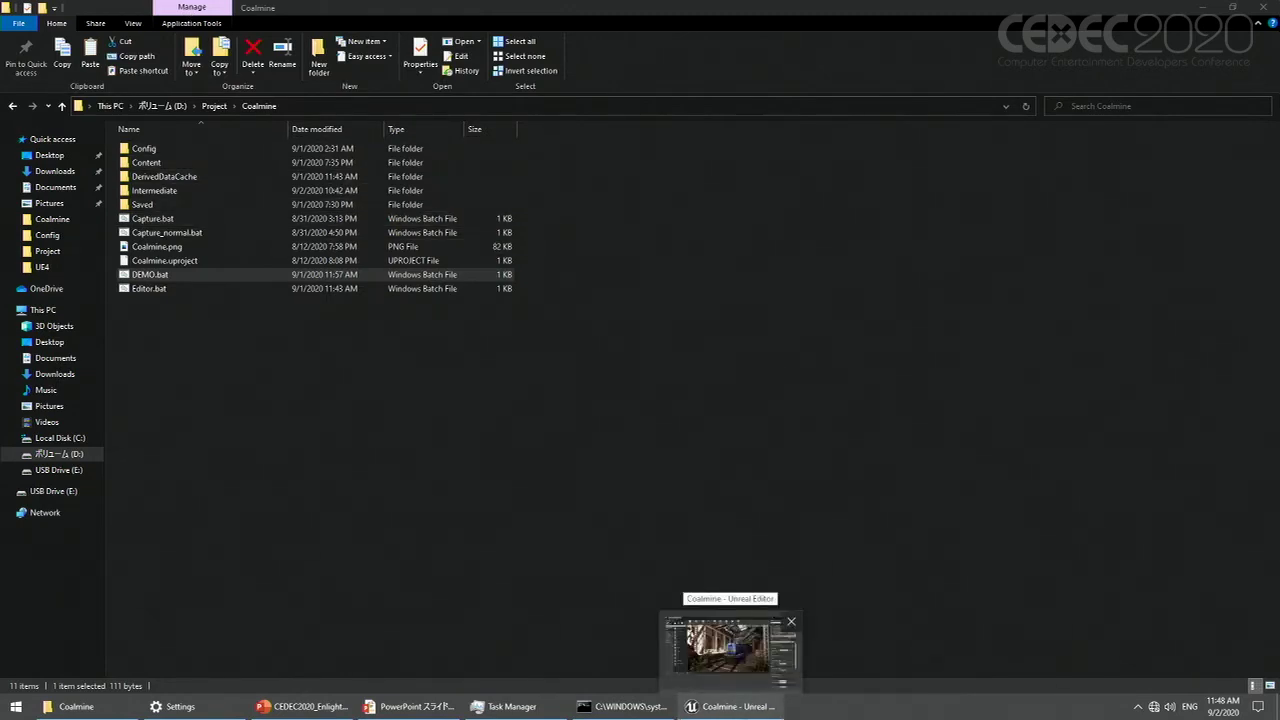
left_click(730, 645)
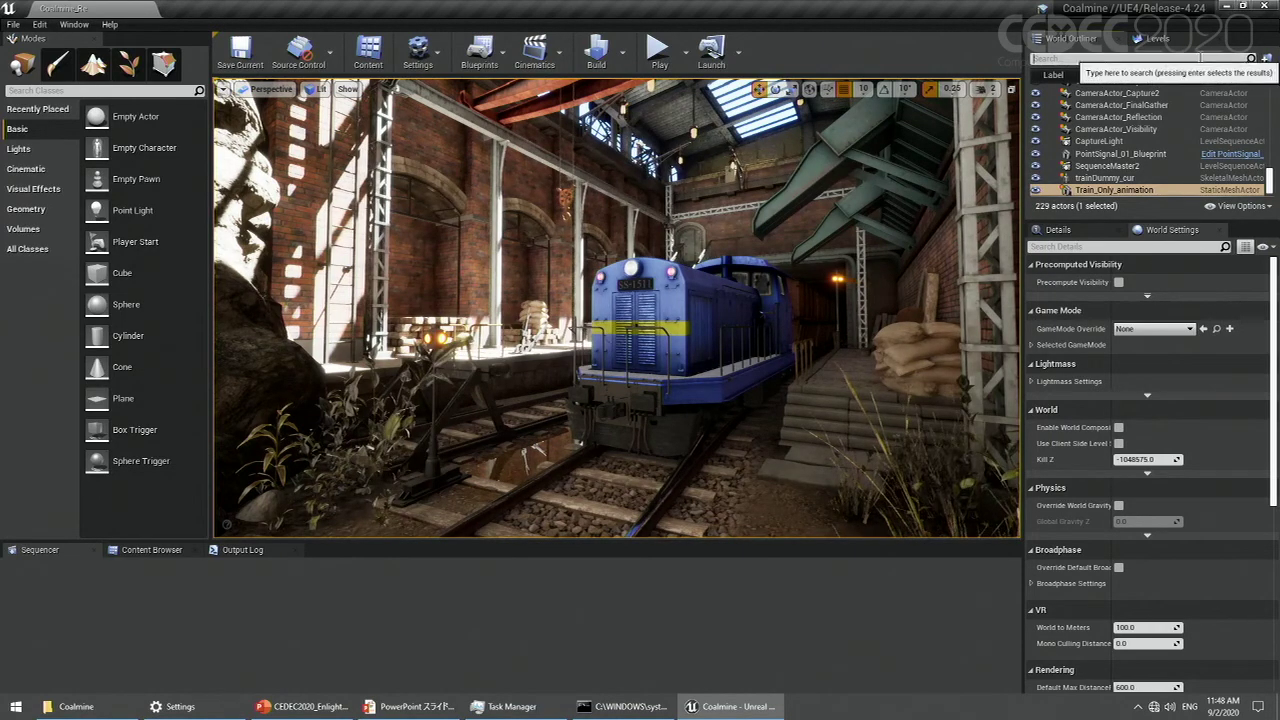
left_click(1207, 59)
type("direct")
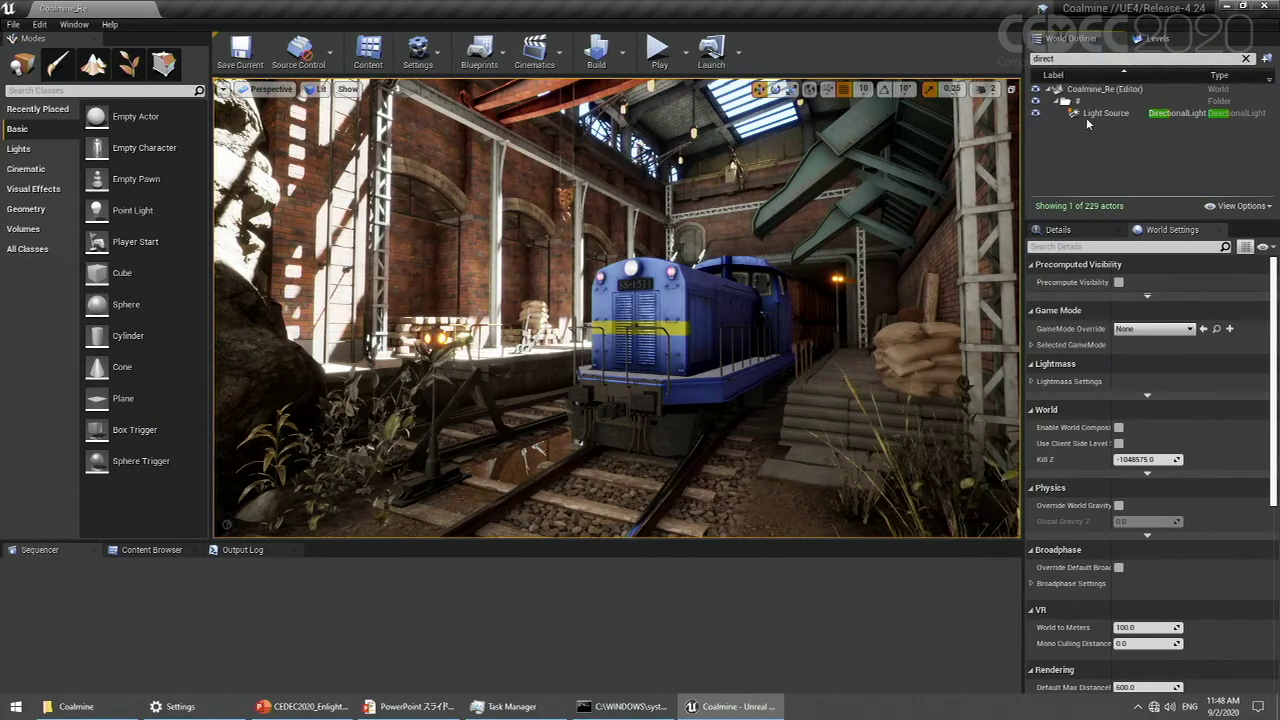
- Toggle the visibility of the Light Source directional light off and on twice to compare the scene lighting
left_click(1104, 113)
left_click(1037, 114)
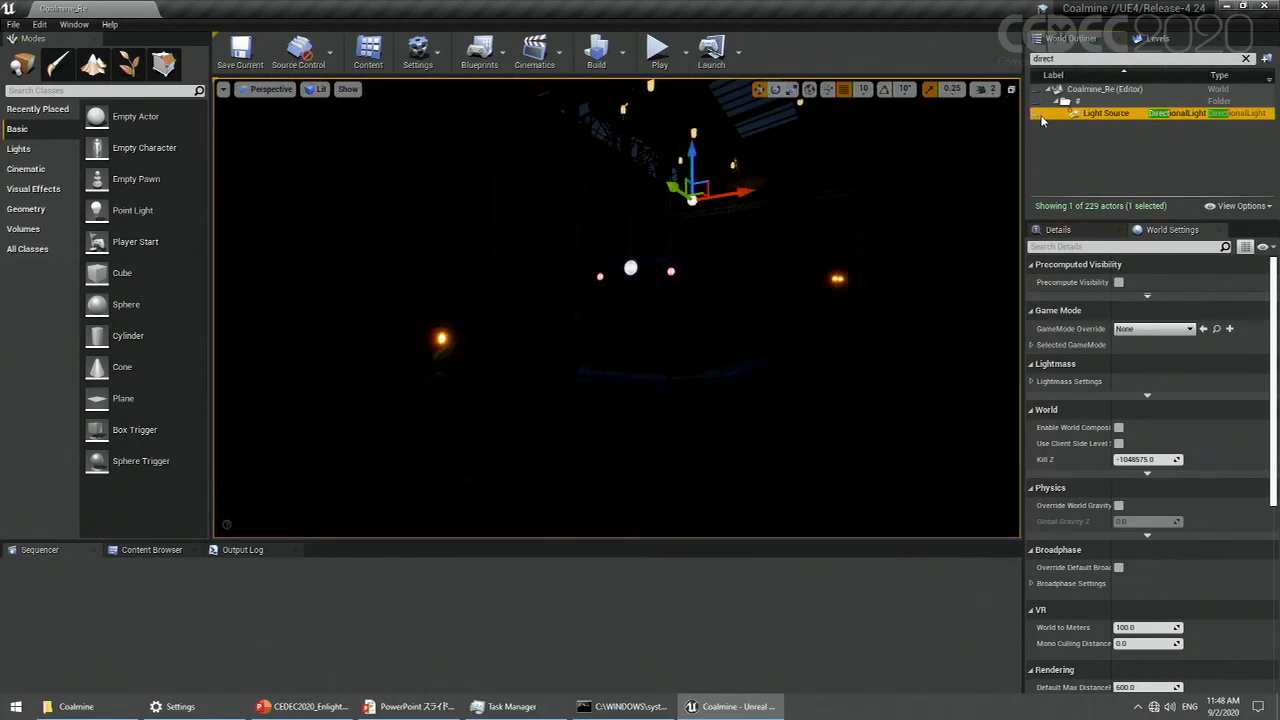
left_click(1039, 115)
left_click(1039, 115)
left_click(1039, 116)
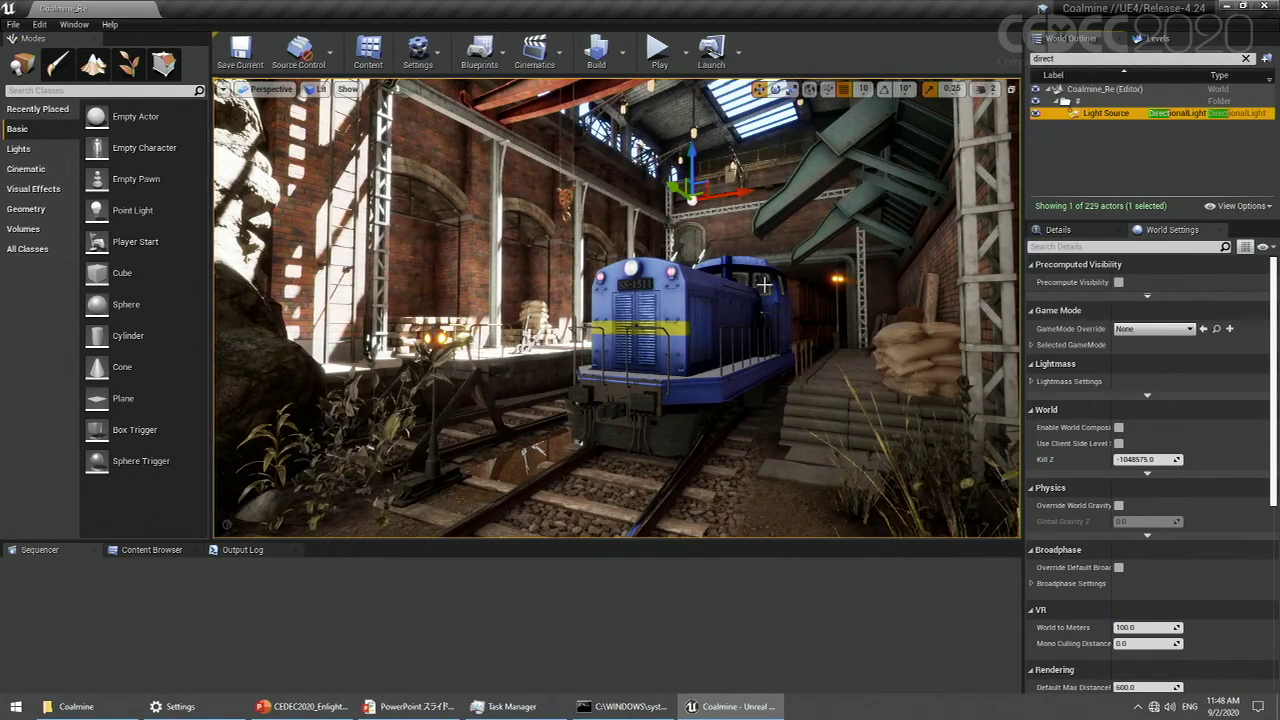
- Turn on the Show FPS option for the viewport
left_click(222, 89)
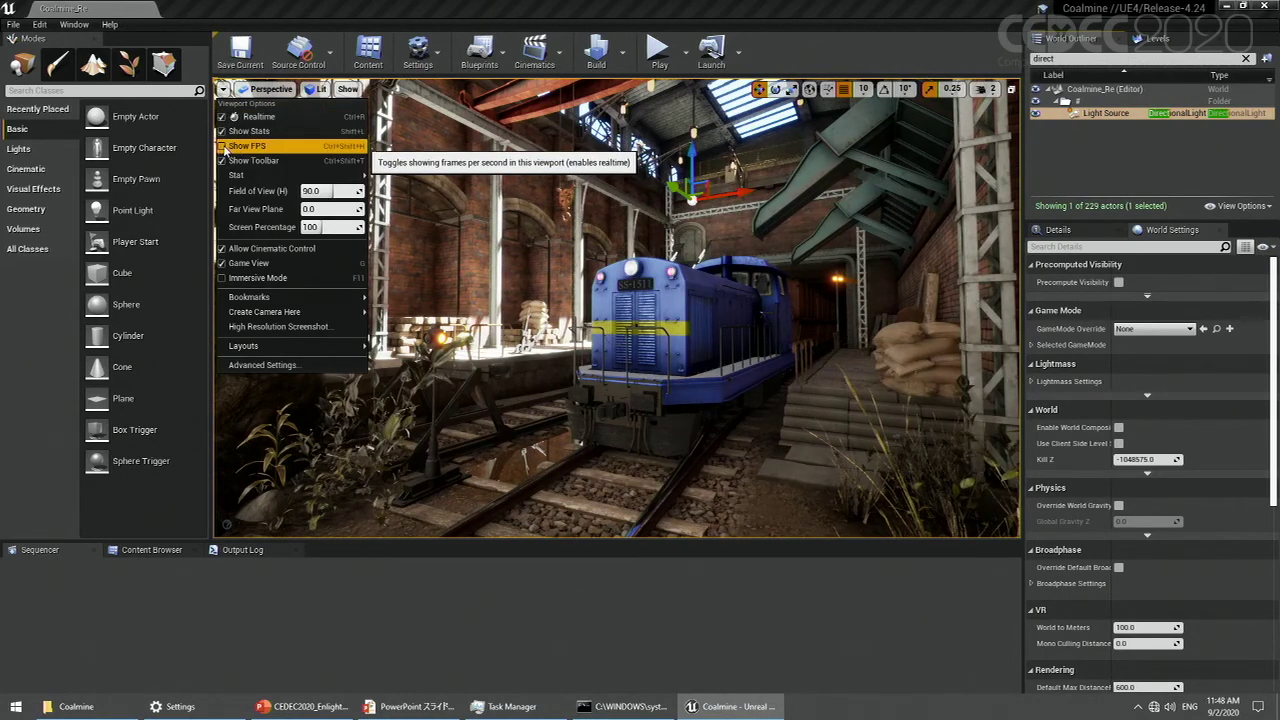
left_click(225, 147)
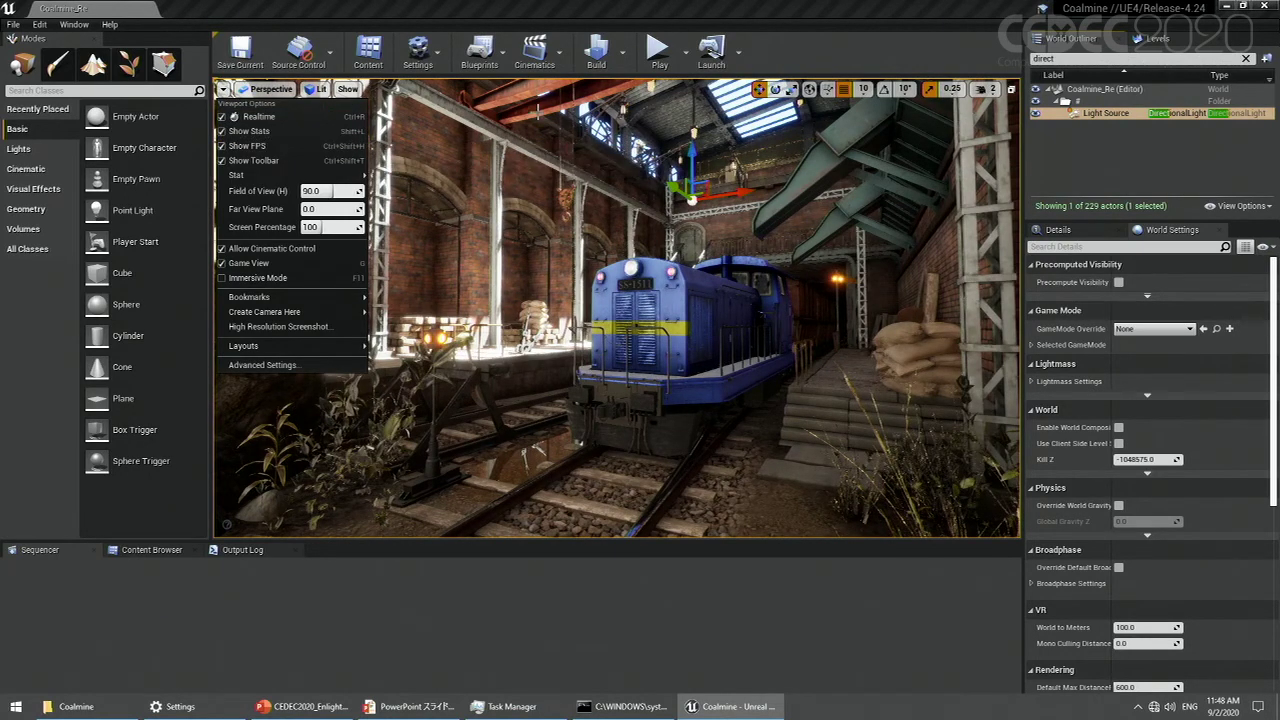
left_click(398, 27)
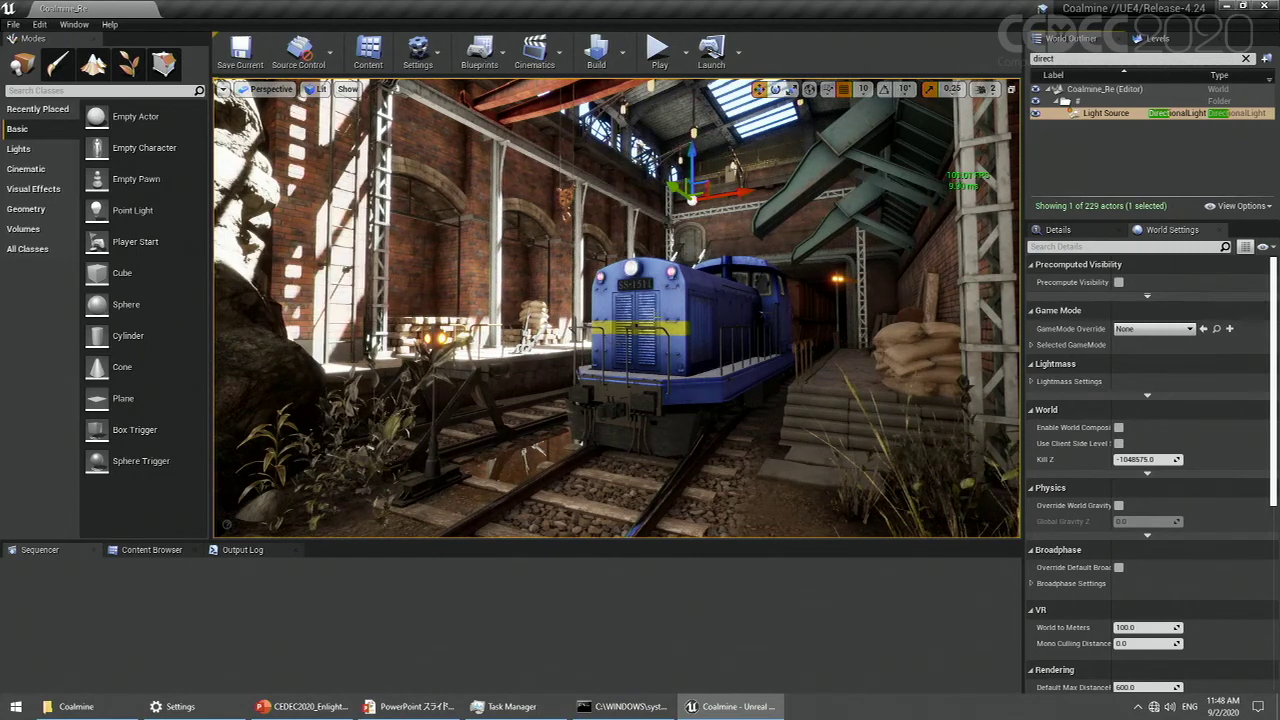
- Rotate the Light Source directional light so the sunlight falls at a different angle through the station
key("Up")
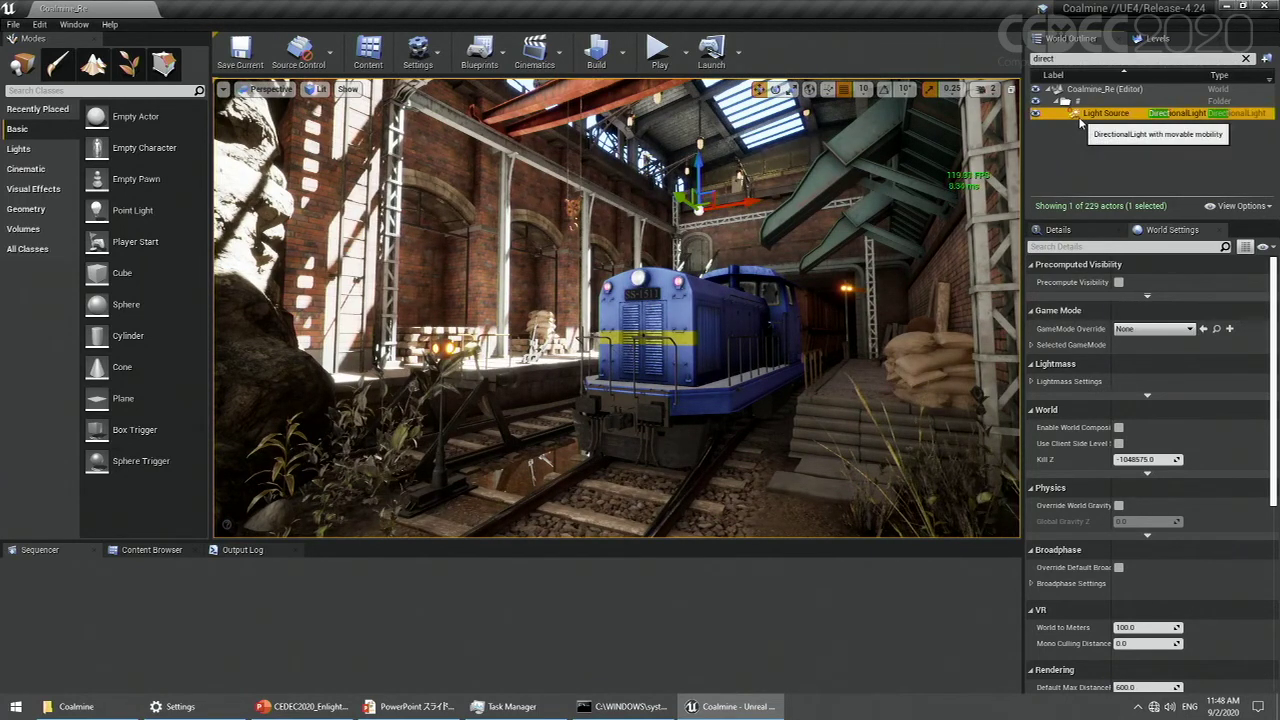
key("e")
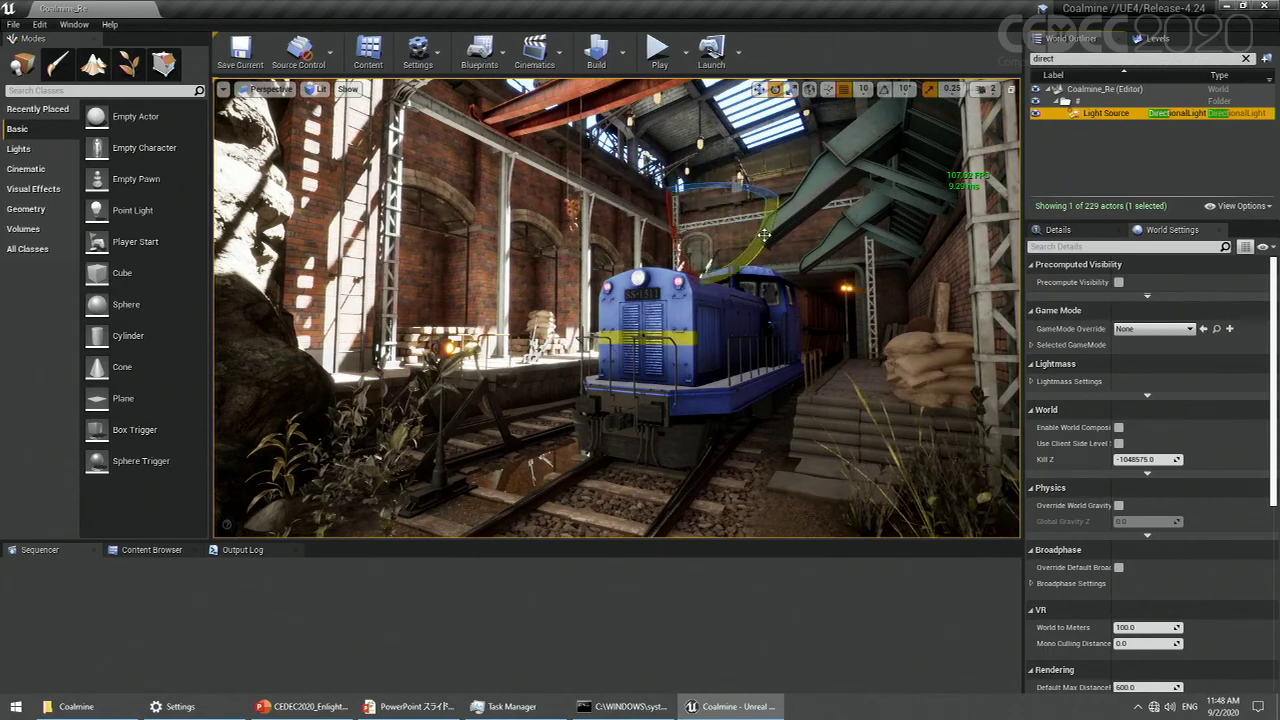
left_click_drag(764, 234, 787, 203)
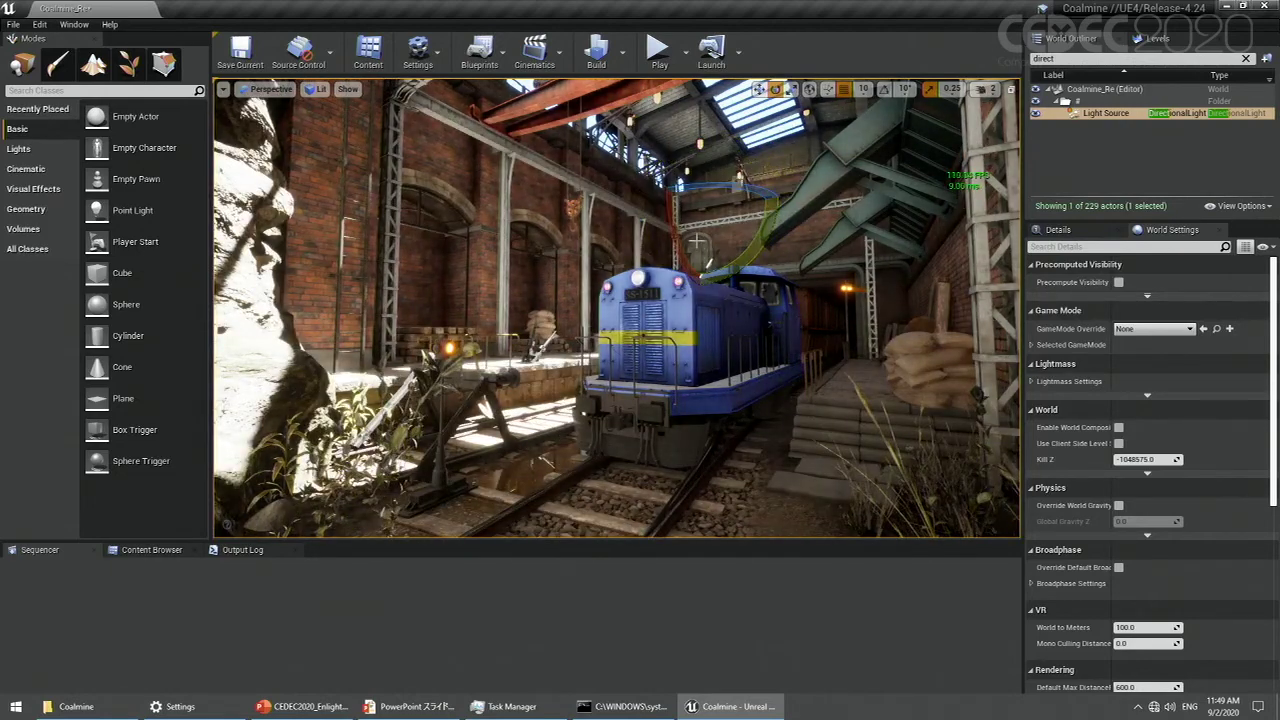
- View the scene through CameraActor_Reflection, clear the outliner filter and select Sphere through Sphere7 in the Reflection folder
left_click(272, 90)
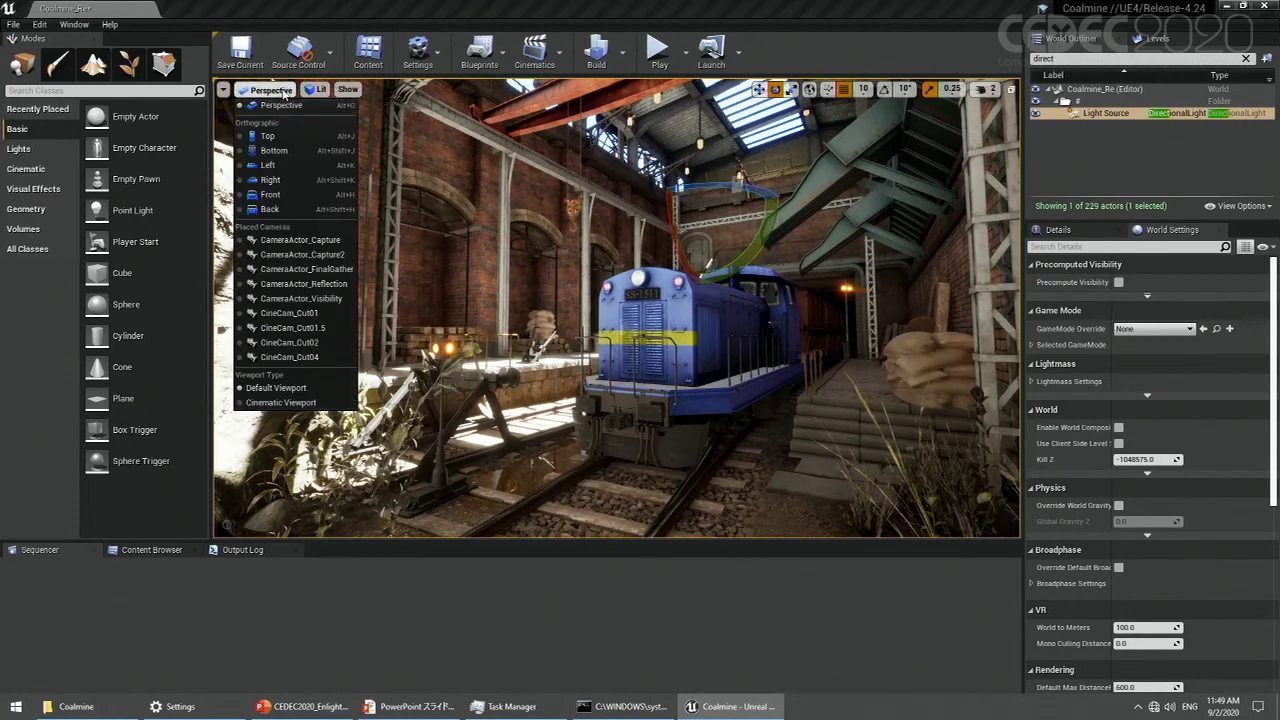
left_click(303, 284)
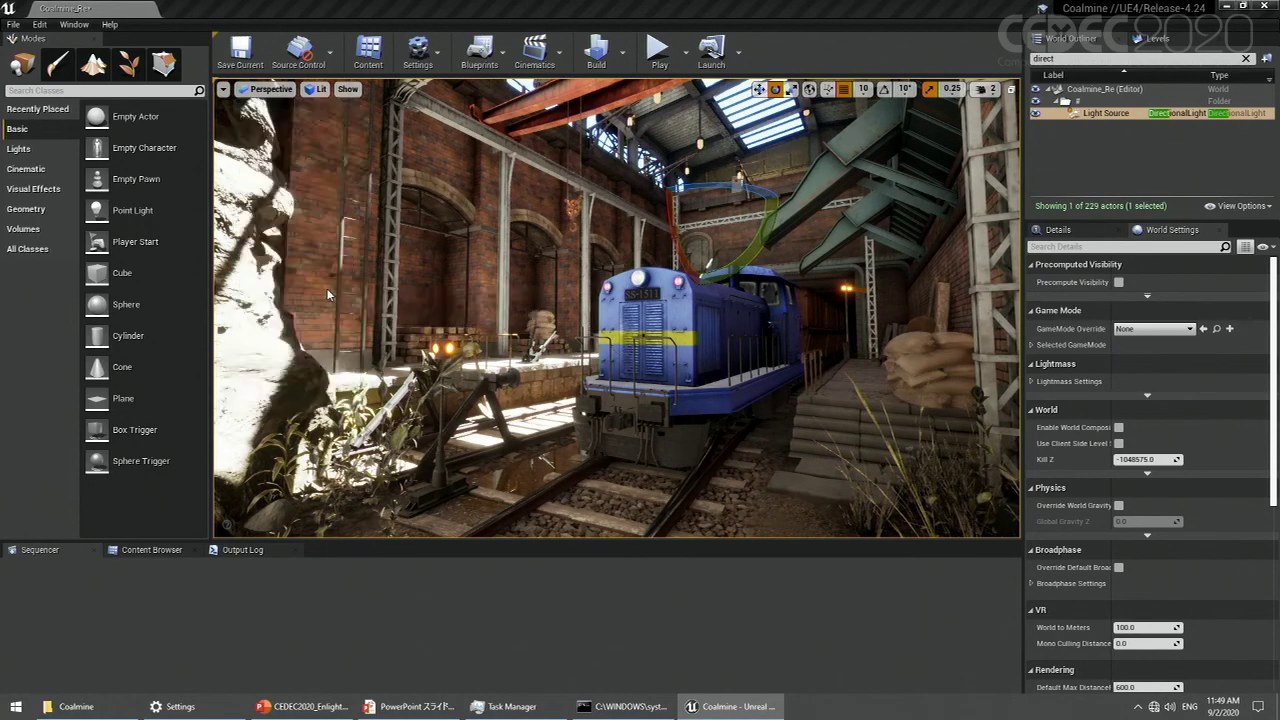
left_click(1245, 58)
left_click_drag(1273, 106, 1271, 90)
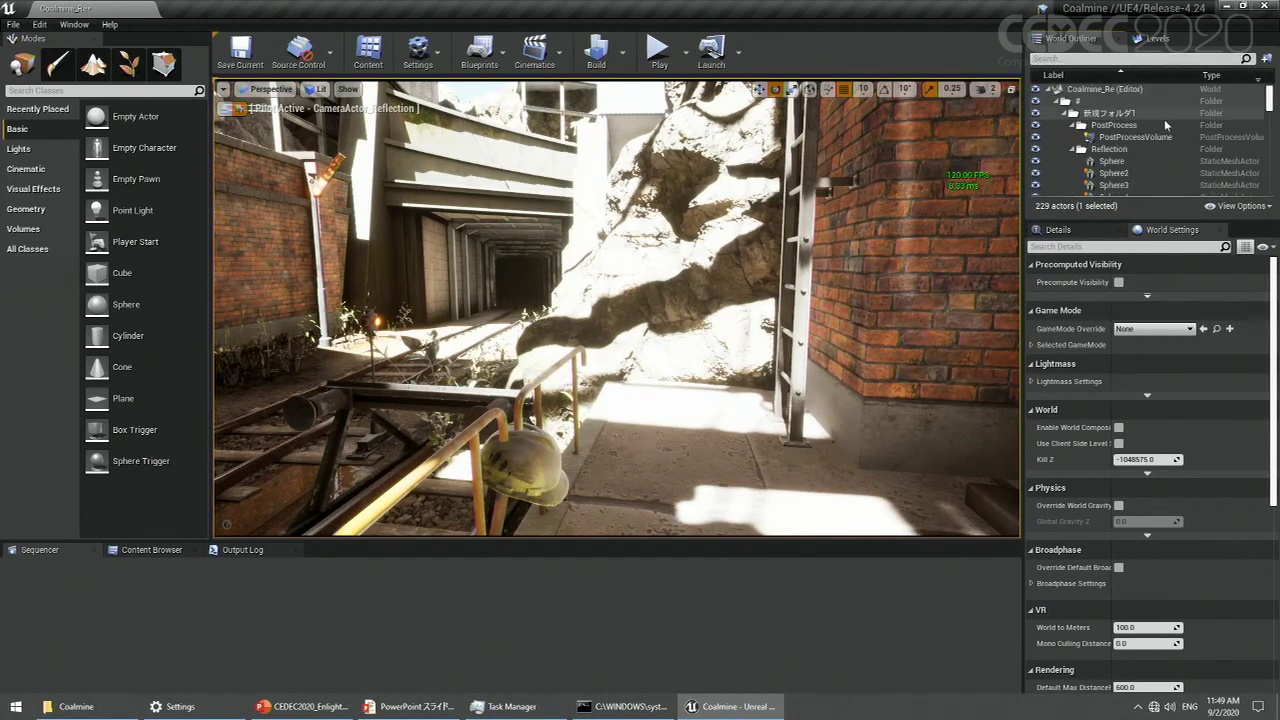
left_click(1112, 161)
key("shift+Down")
key("shift+Down")
key("shift+Down")
key("shift+Down")
key("shift+Down")
key("shift+Down")
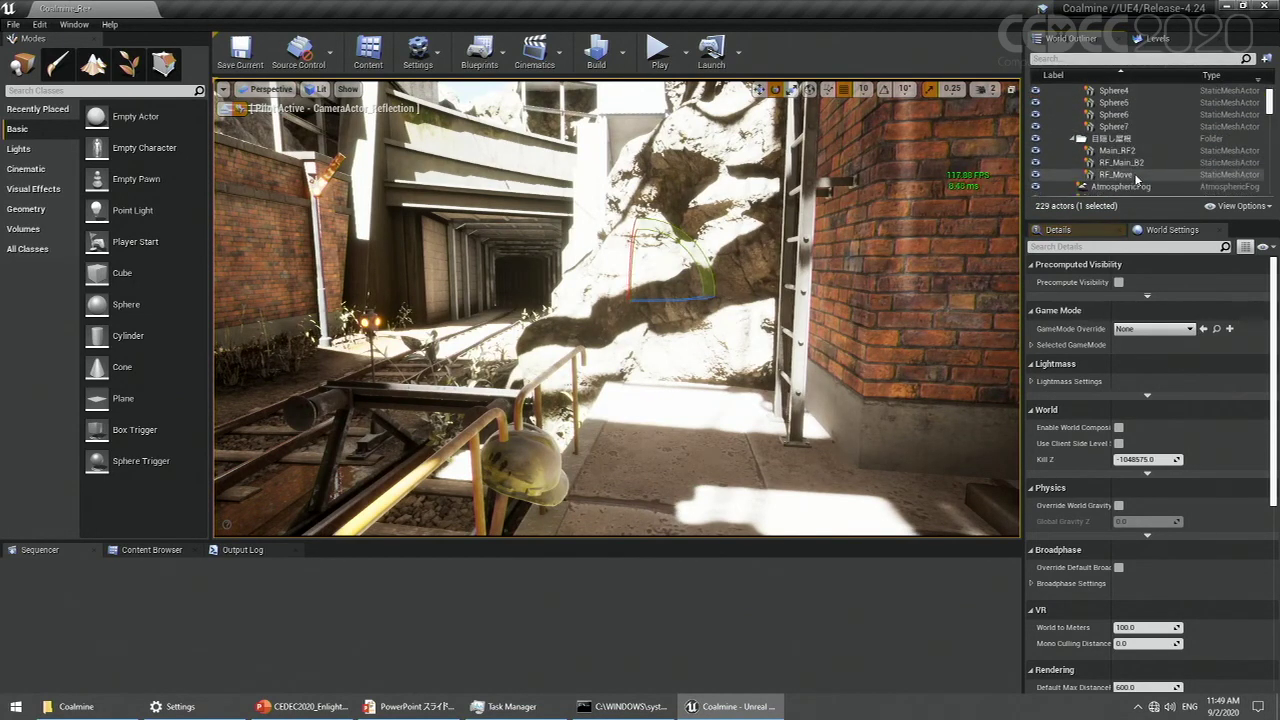
- Enable the Visible rendering option in the details of the seven selected spheres
scroll(1138, 411, "down", 5)
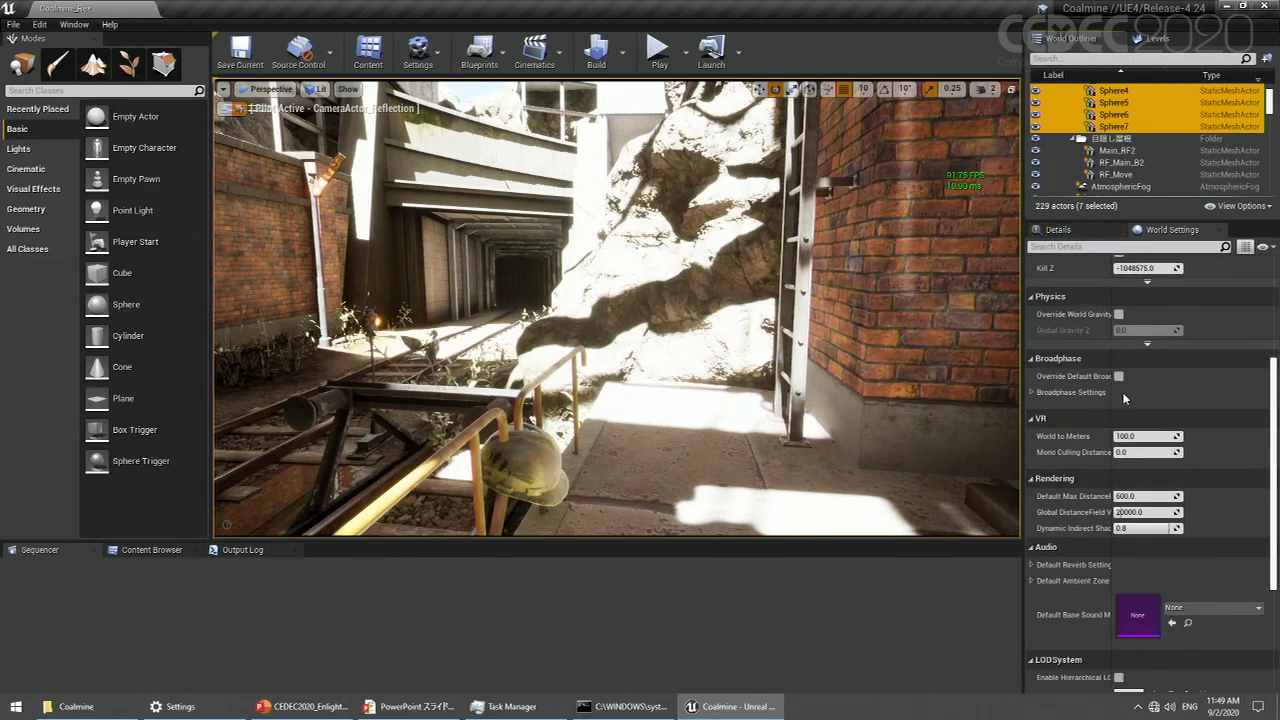
scroll(1121, 394, "down", 4)
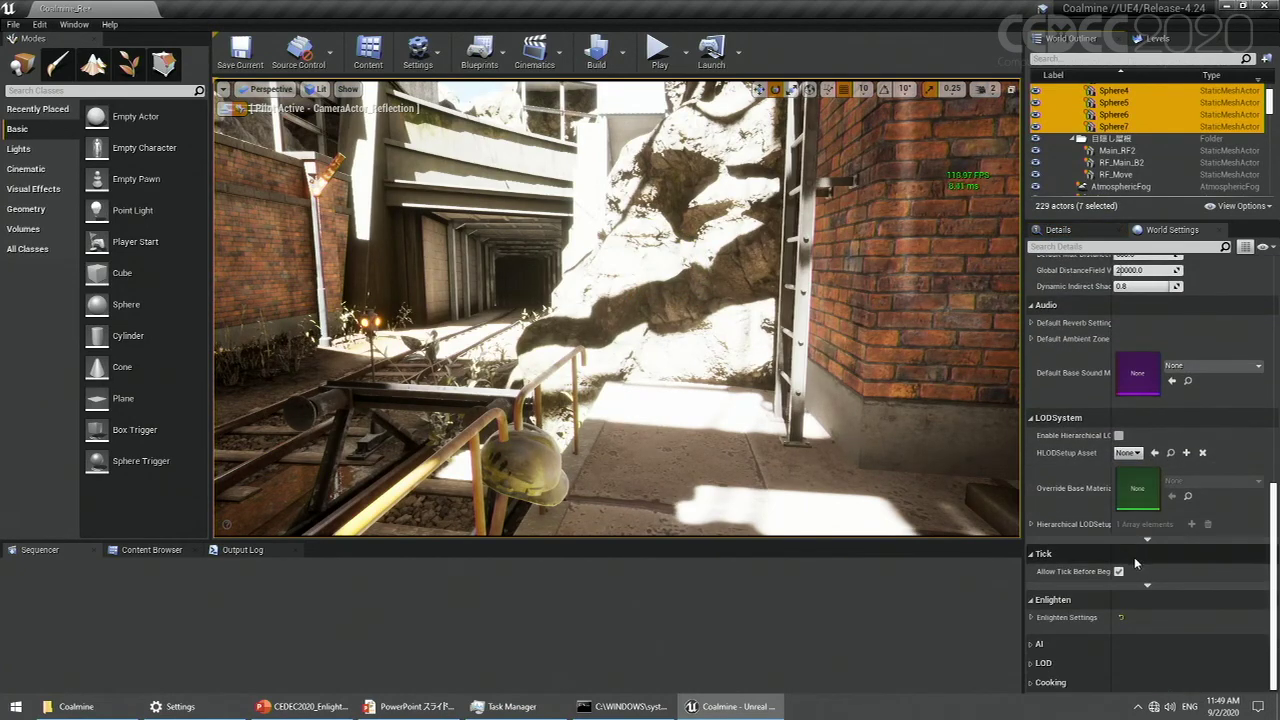
scroll(1127, 528, "up", 6)
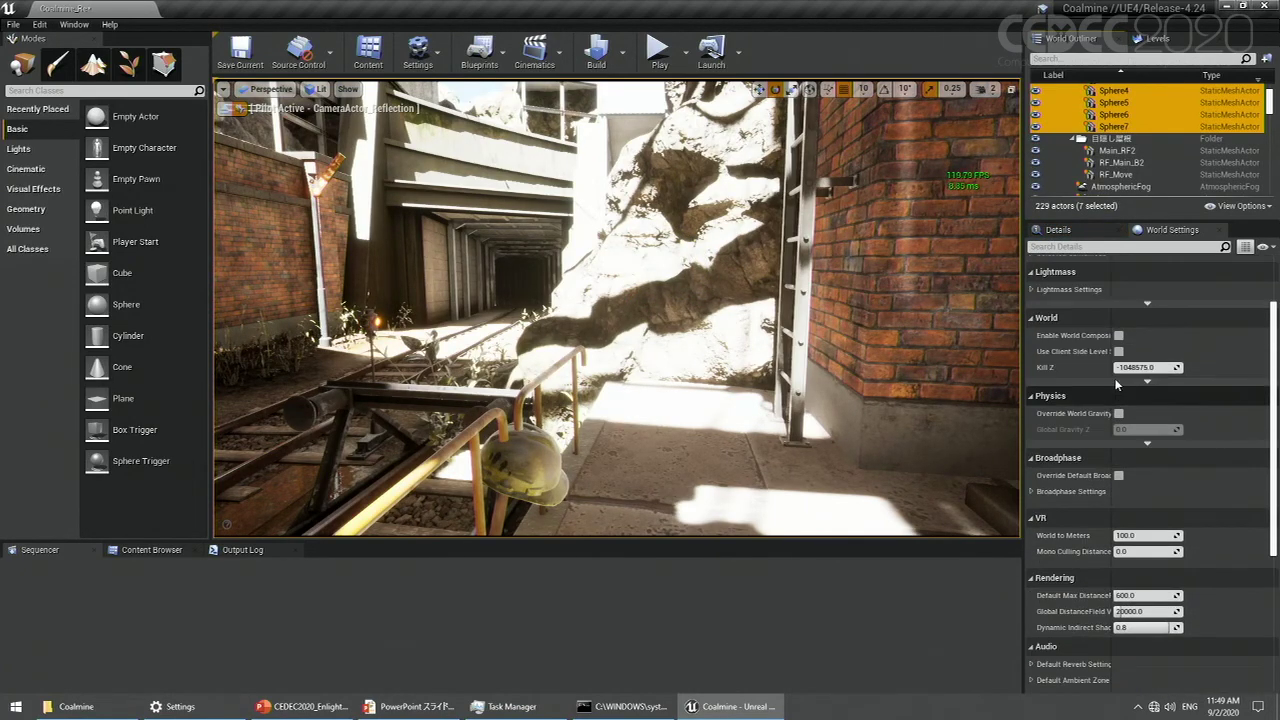
left_click(1057, 229)
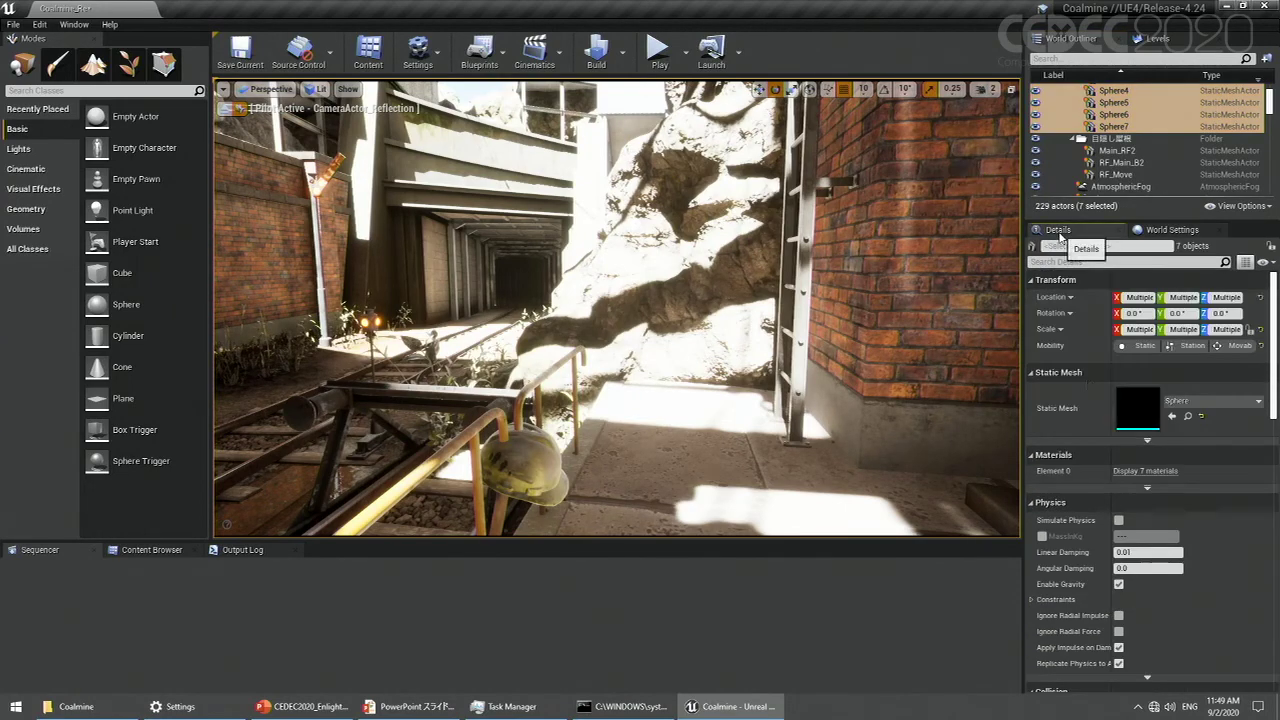
scroll(1095, 492, "down", 5)
scroll(1103, 520, "down", 4)
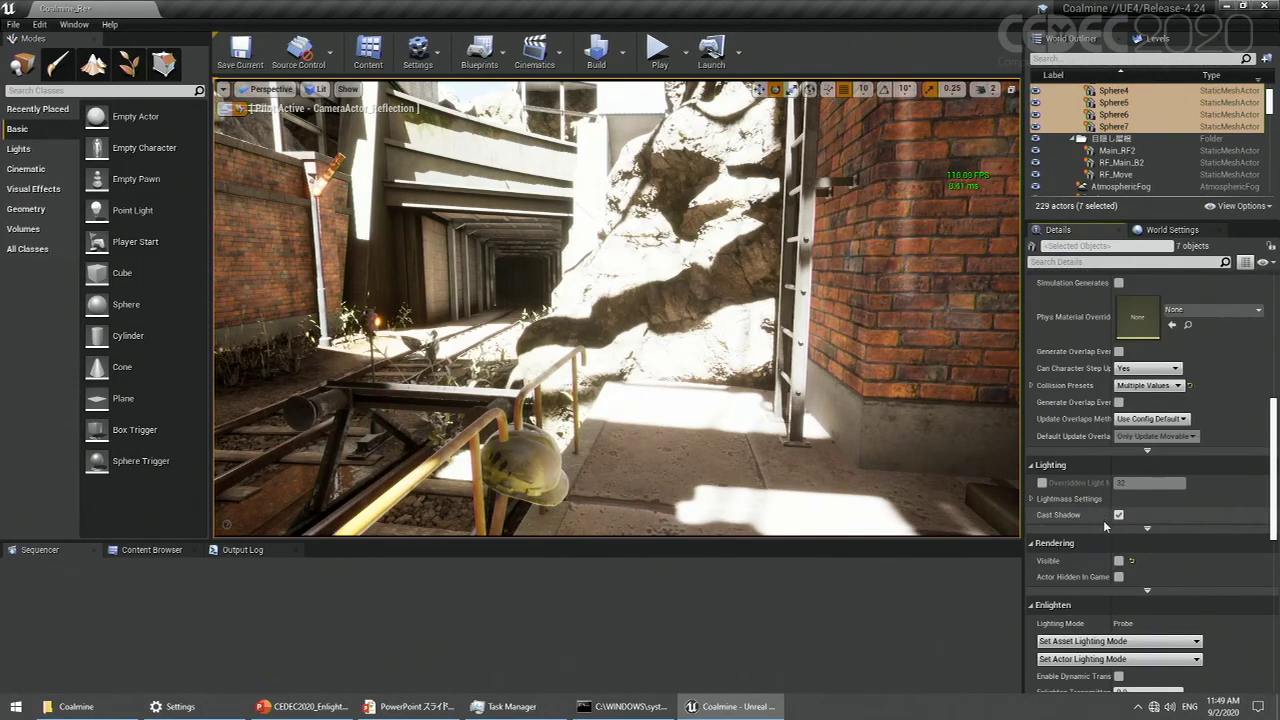
left_click(1119, 561)
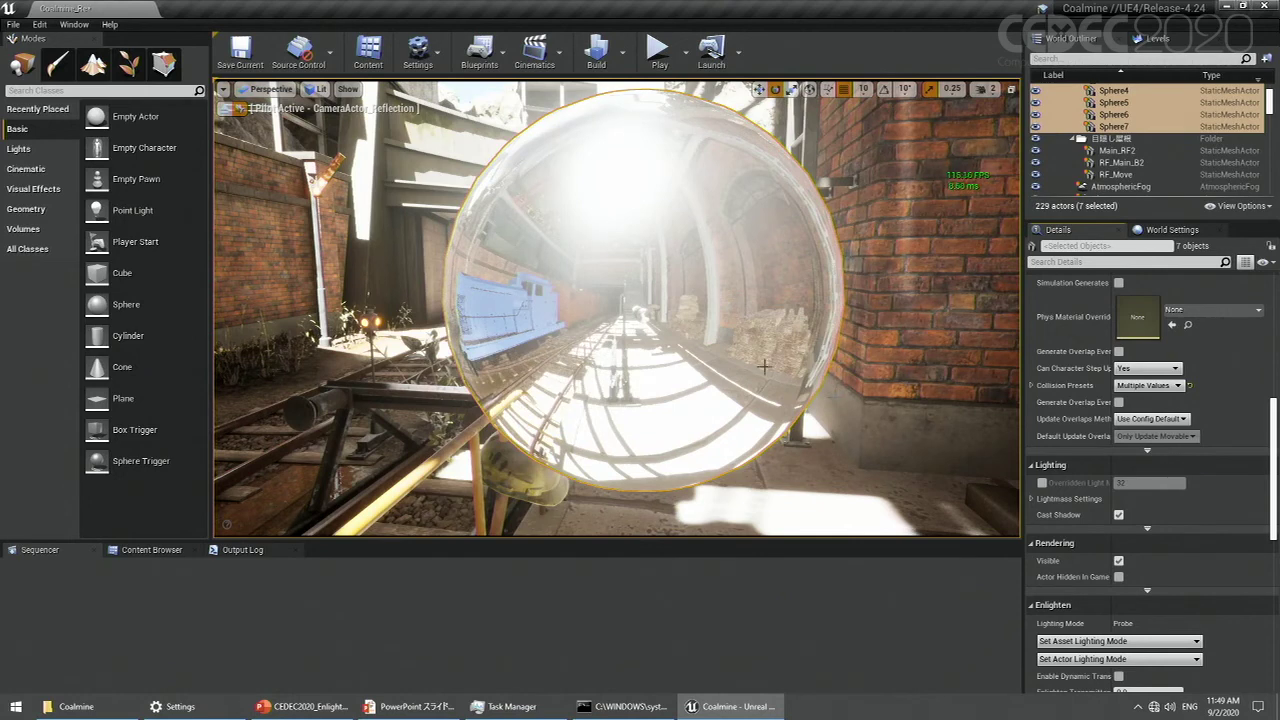
- Open the Light level sequence and scrub its timeline to frame 132 to vary the light on the spheres
left_click(150, 550)
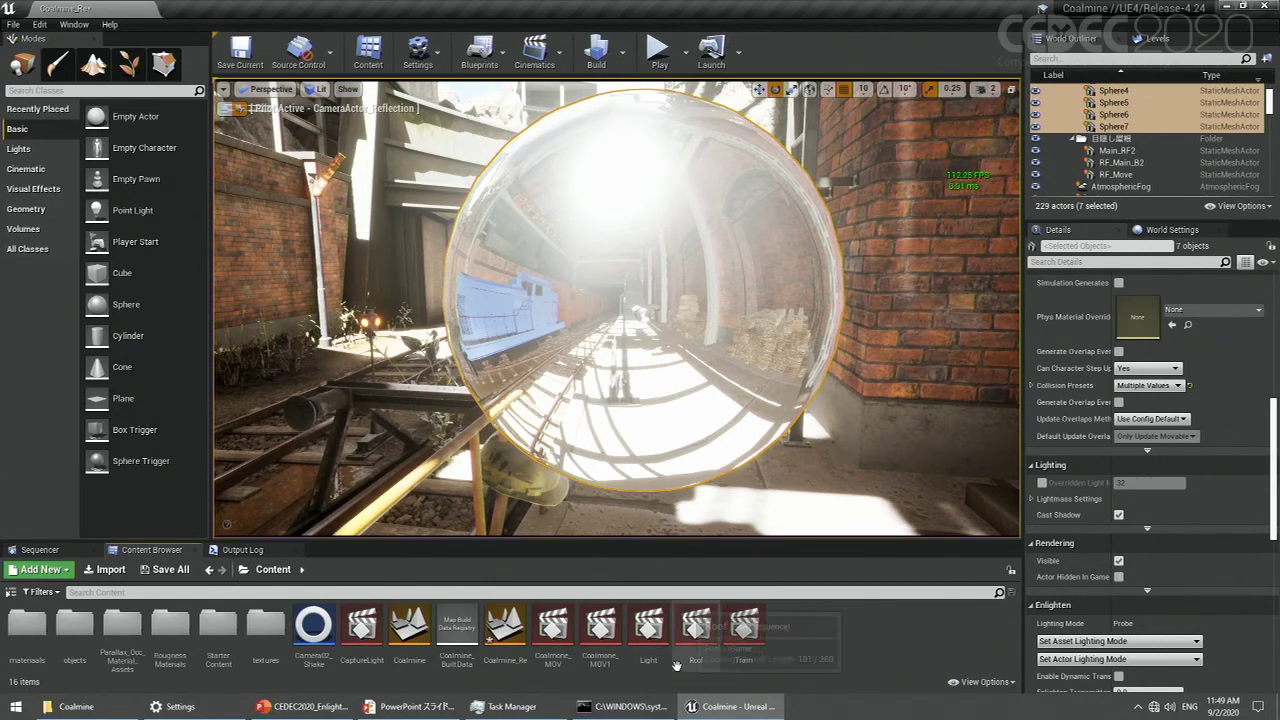
double_click(648, 625)
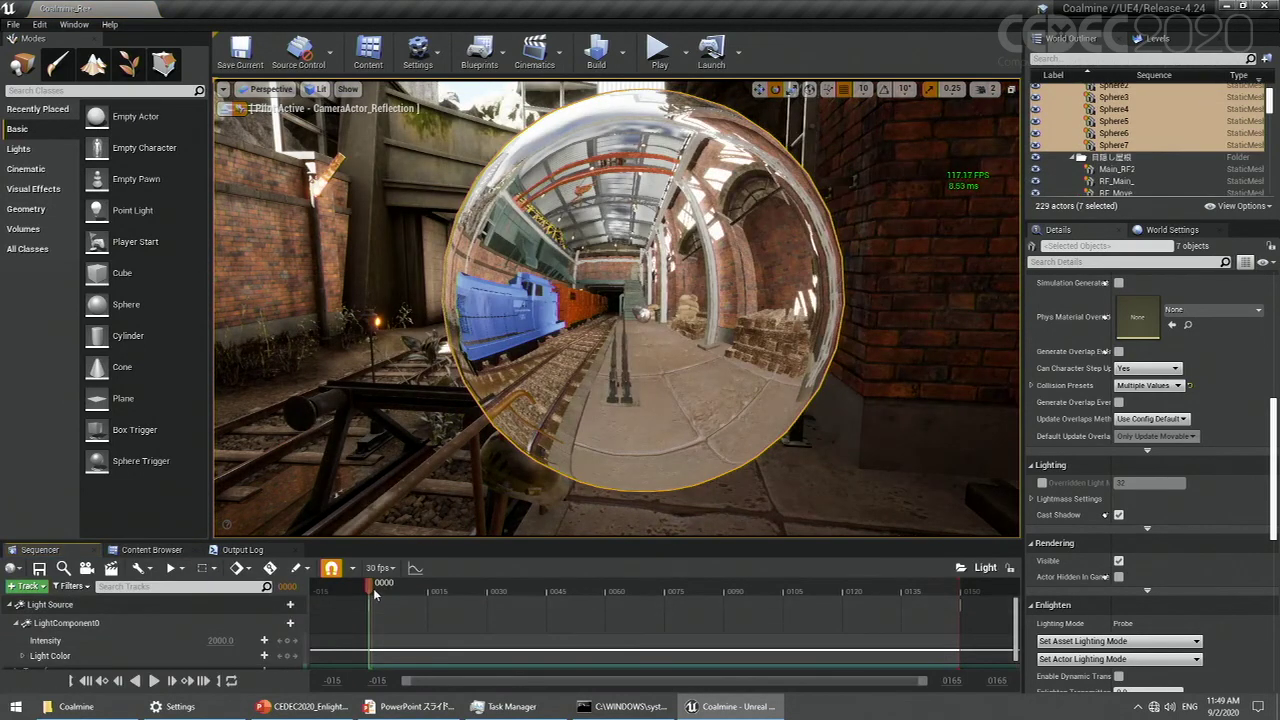
left_click_drag(394, 586, 893, 606)
- View the scene through CameraActor_Visibility and enable Visible for the roof meshes Main_RF2, RF_Main_B2 and RF_Move
left_click(265, 90)
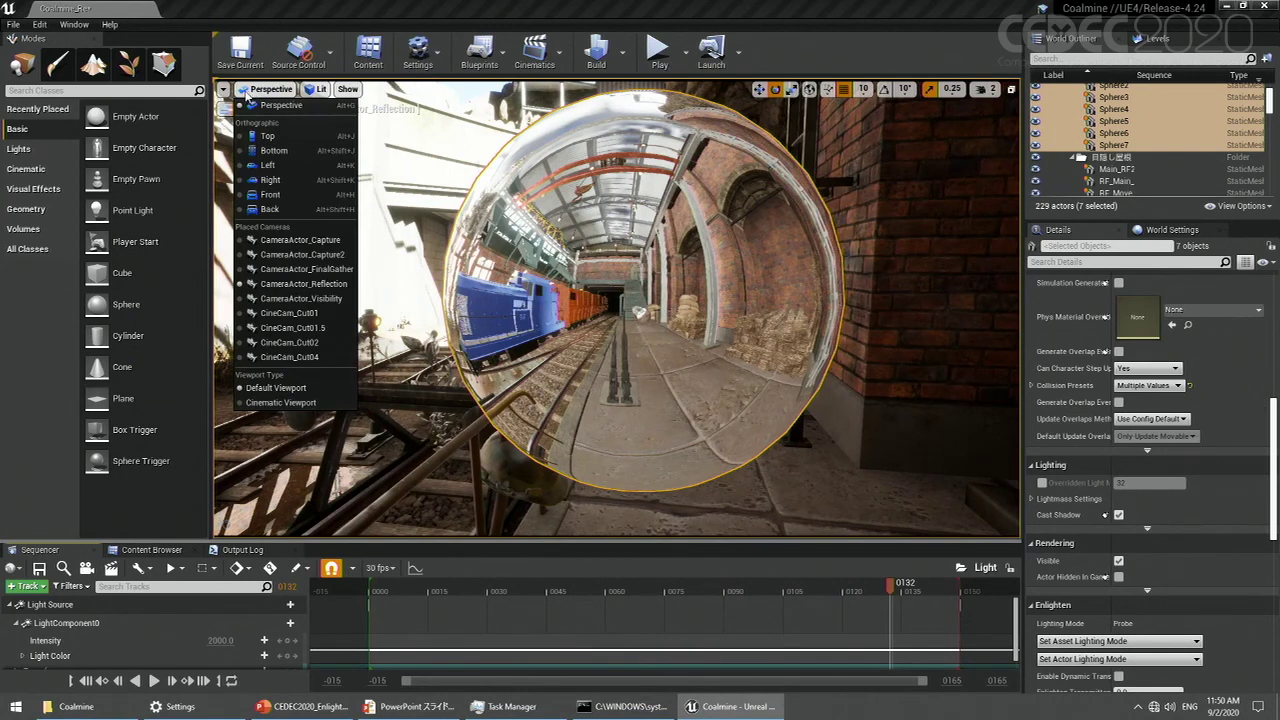
left_click(297, 301)
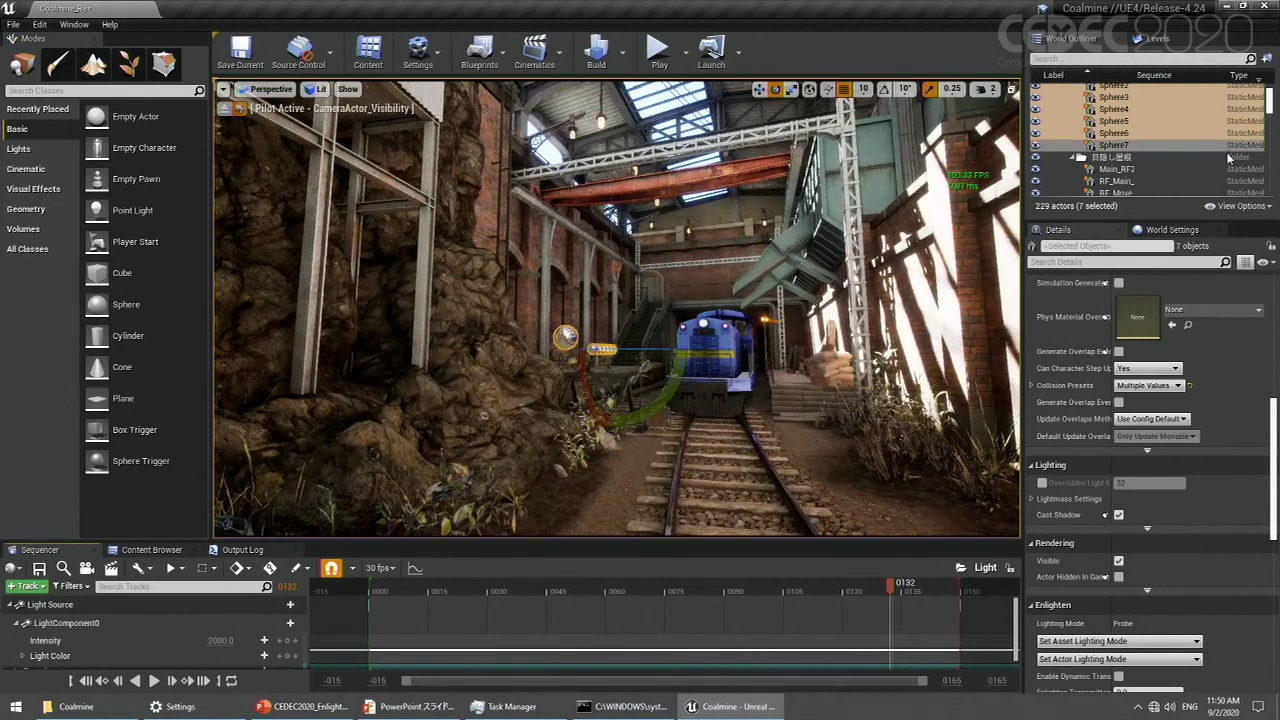
scroll(1203, 168, "up", 2)
scroll(1178, 131, "down", 3)
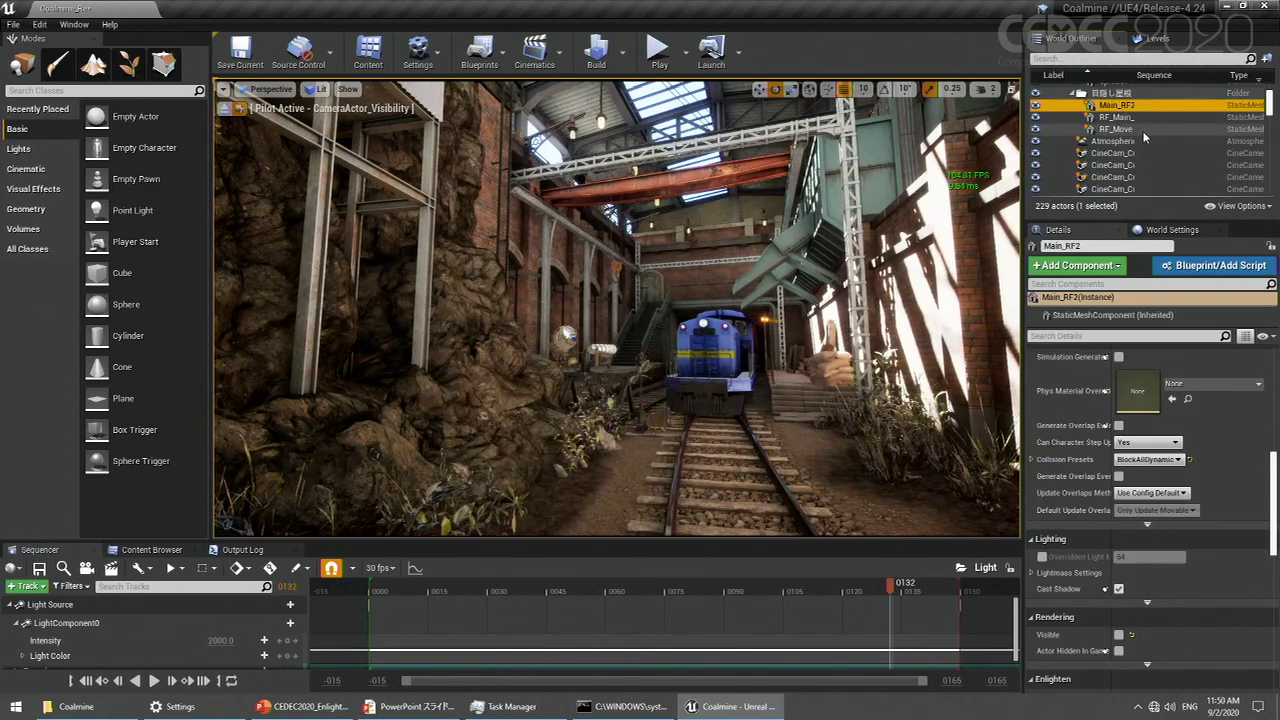
left_click(1142, 130, "shift")
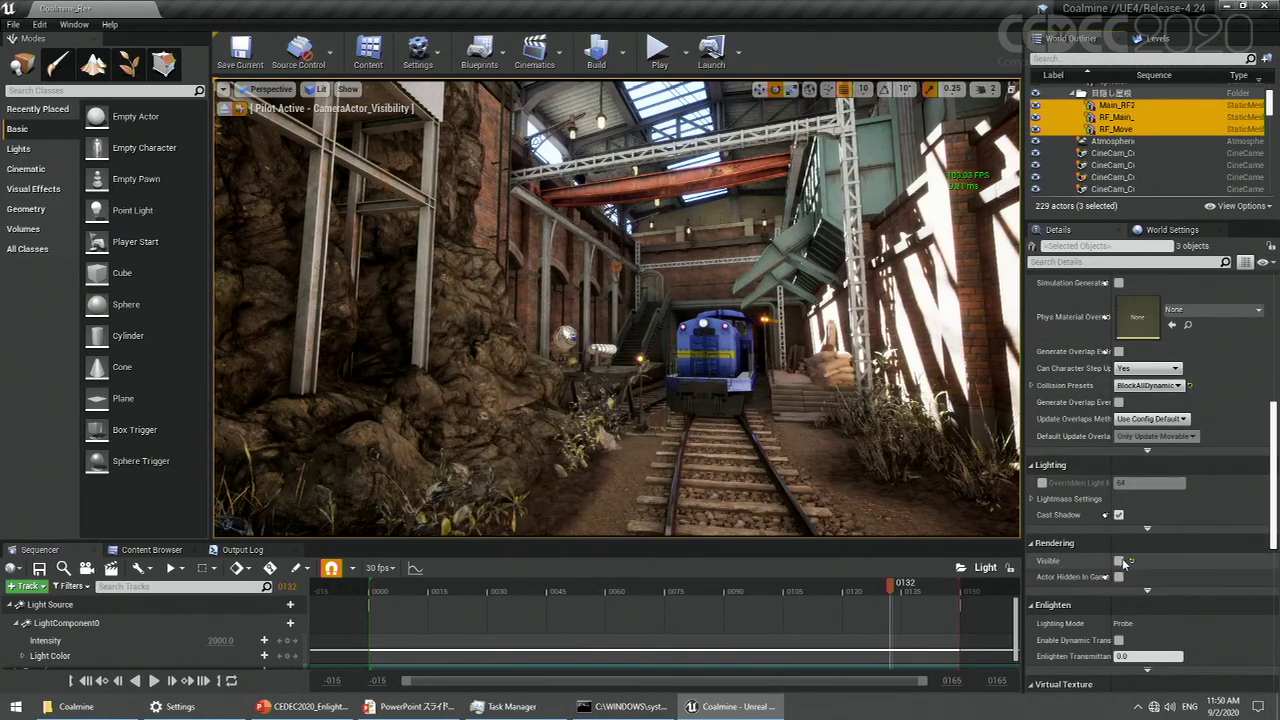
left_click(1120, 561)
- Select only the RF_Move mesh and scrub the Light sequence back to frame 77
left_click(1118, 142)
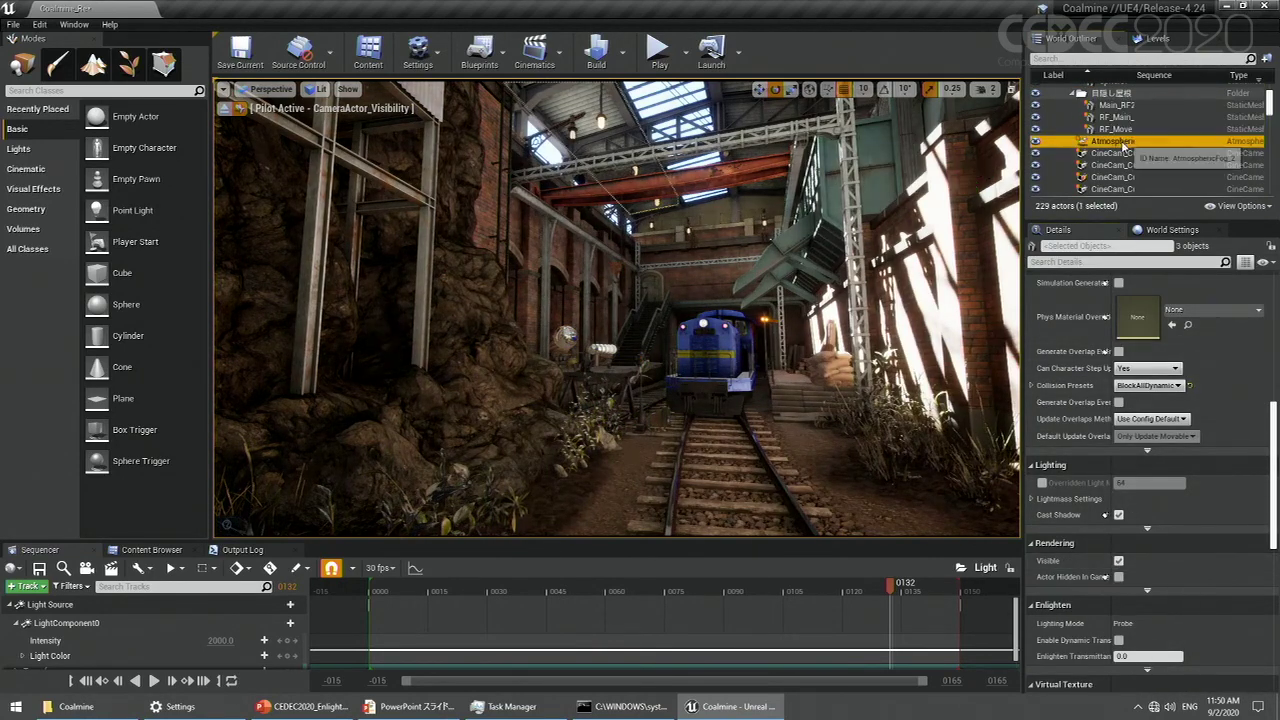
left_click(1116, 129)
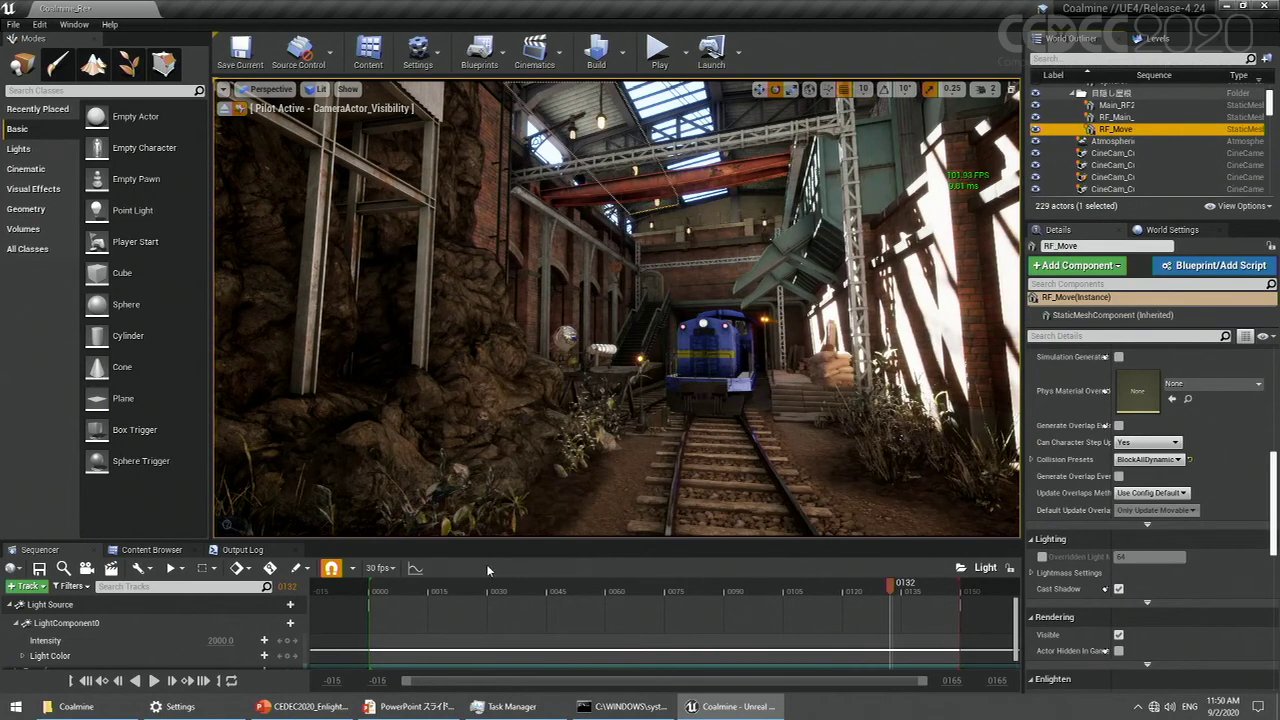
left_click_drag(817, 581, 673, 600)
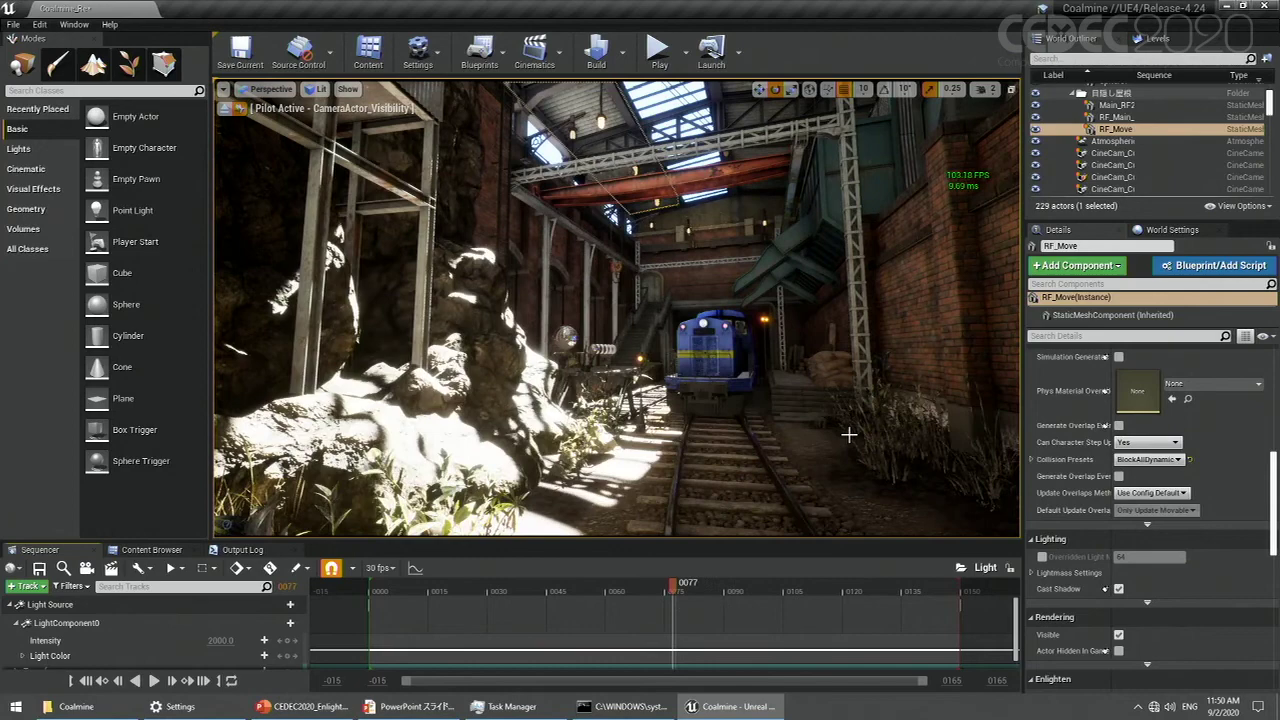
- Open the Roof level sequence and scrub its timeline back and forth, ending at frame 46, to preview the moving roof
left_click(150, 550)
left_click(744, 632)
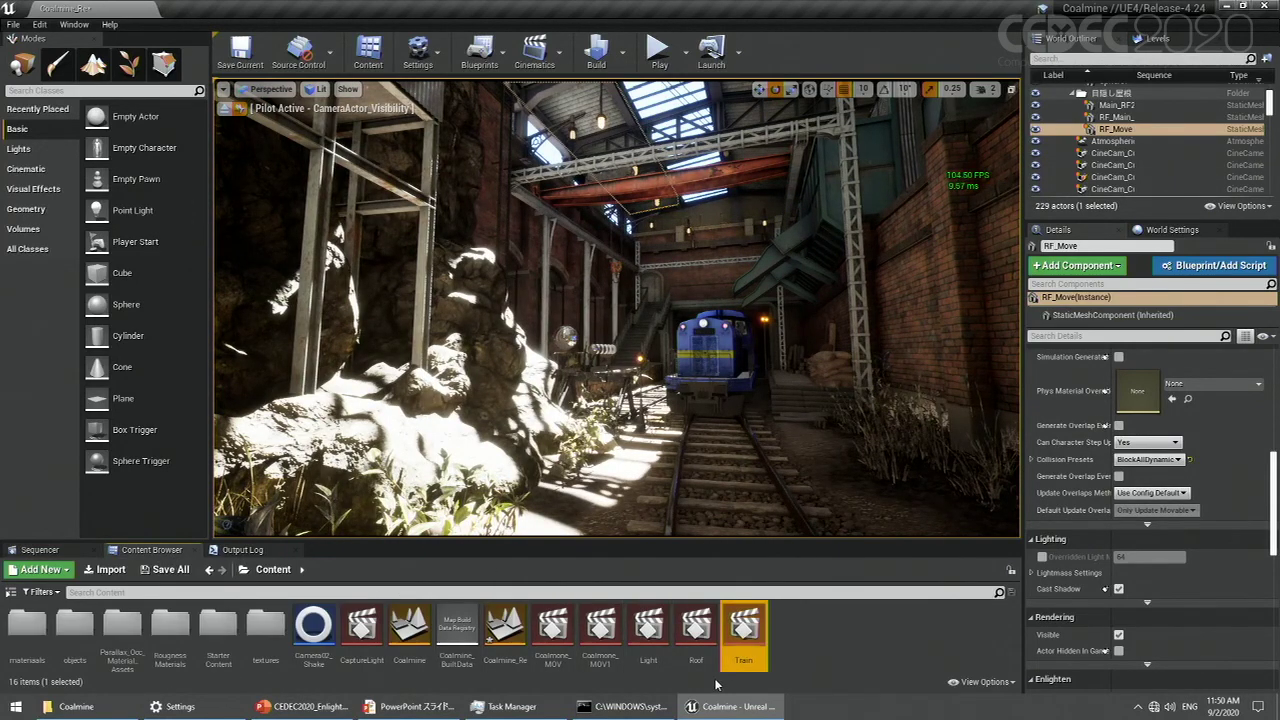
double_click(696, 628)
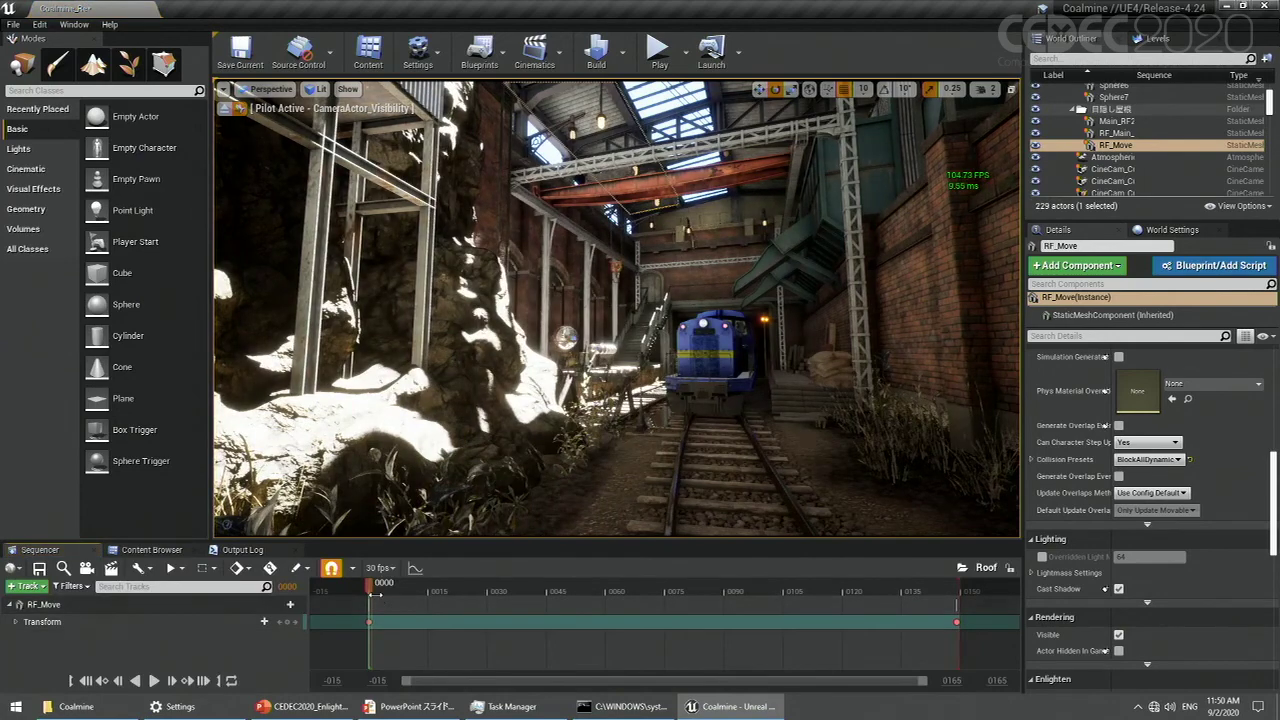
left_click_drag(369, 589, 445, 585)
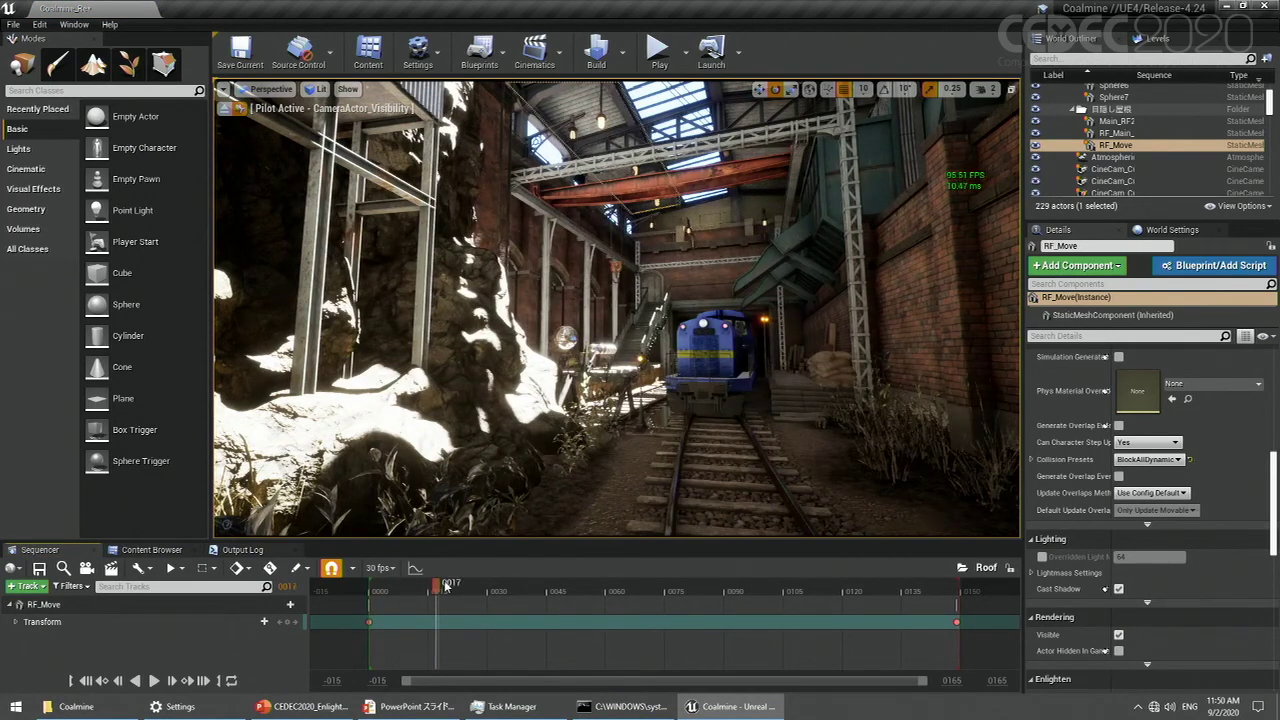
left_click_drag(593, 576, 512, 598)
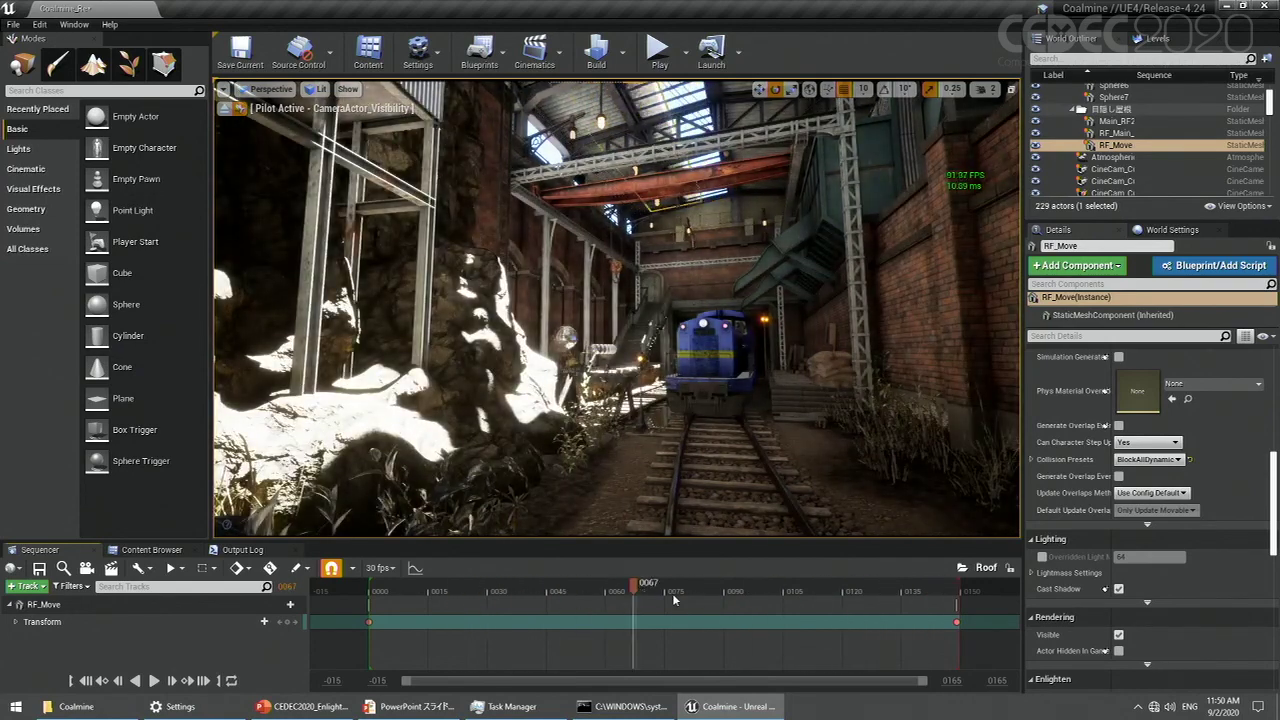
left_click_drag(672, 593, 565, 608)
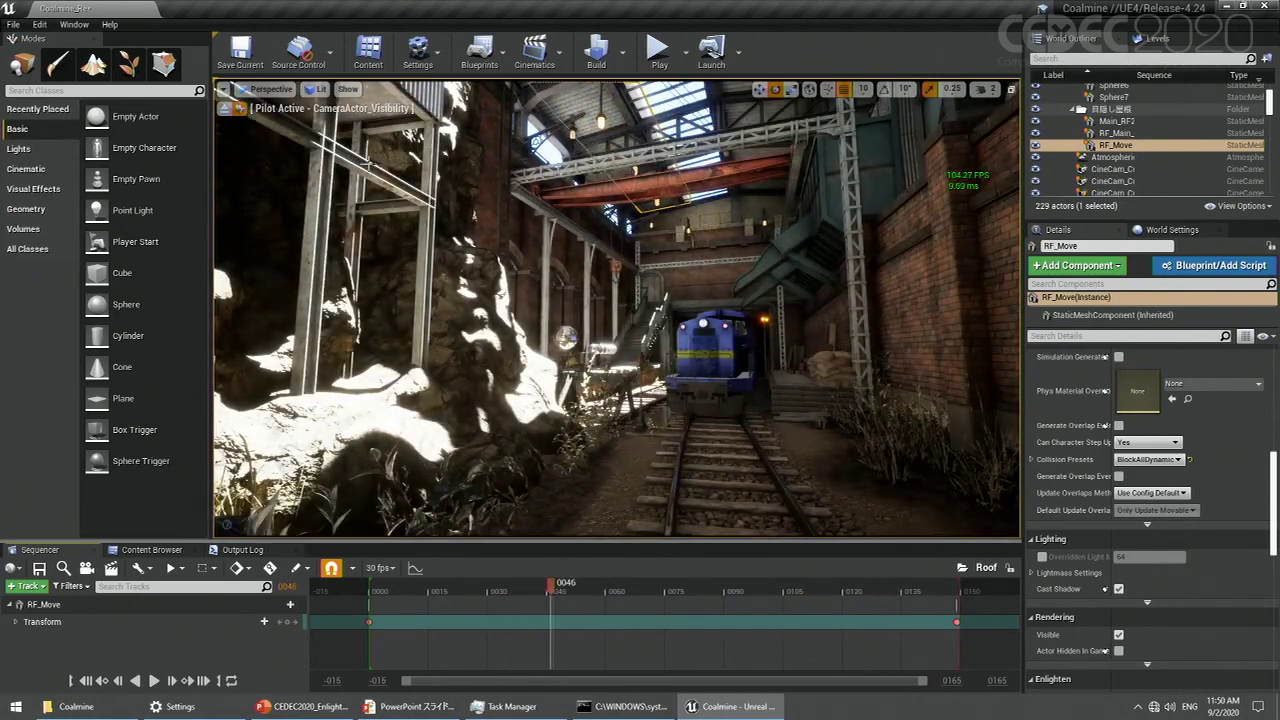
- View the scene through CameraActor_FinalGather and disable Visible for the roof meshes Main_RF2, RF_Main_B2 and RF_Move
left_click(268, 89)
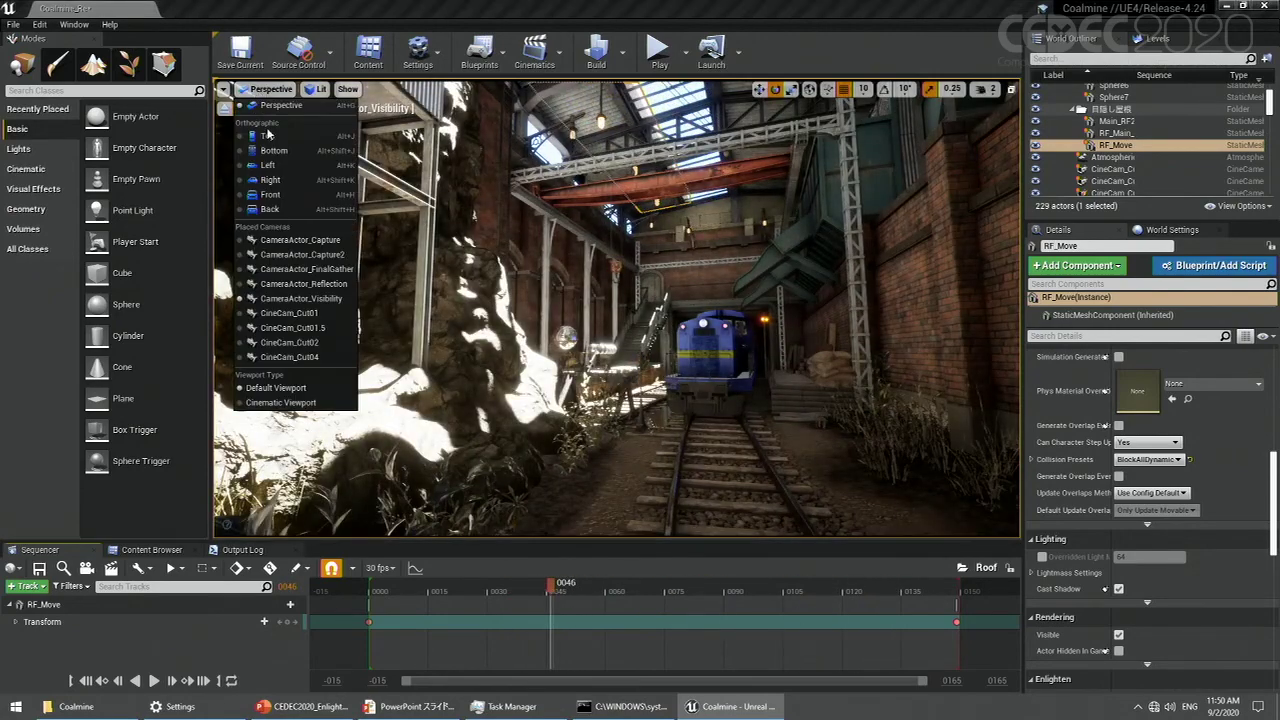
left_click(305, 270)
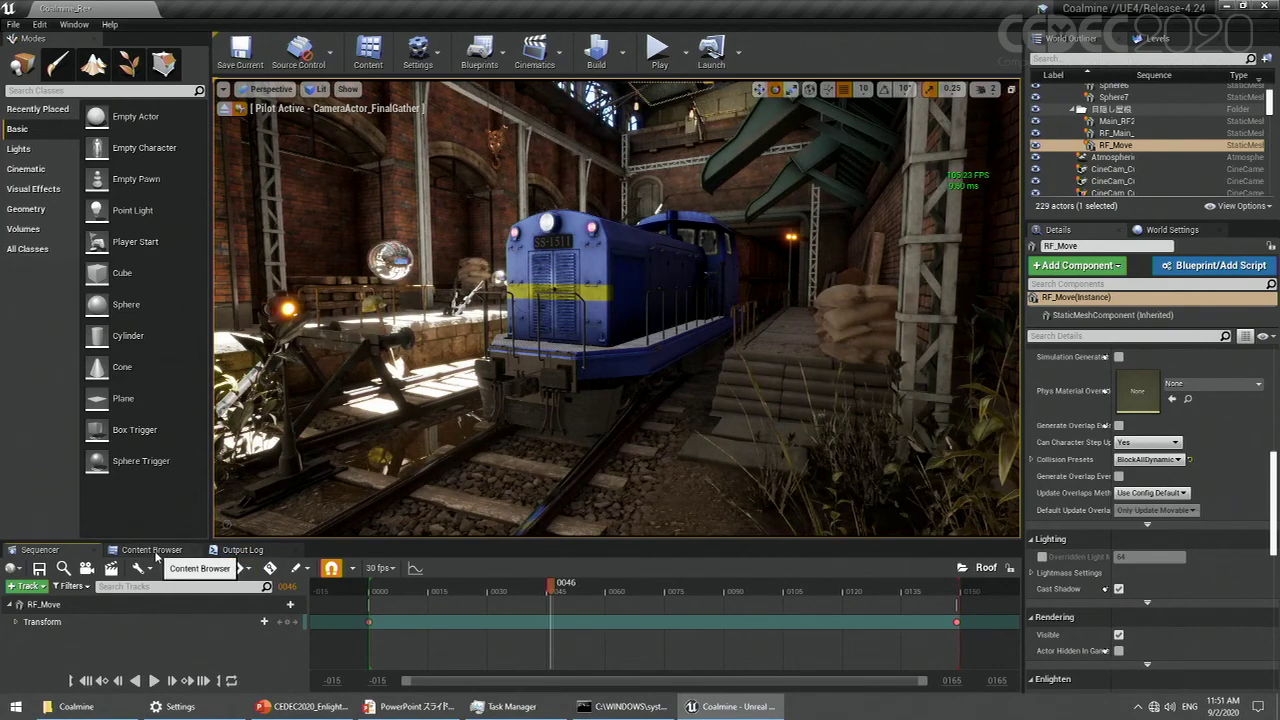
left_click(155, 556)
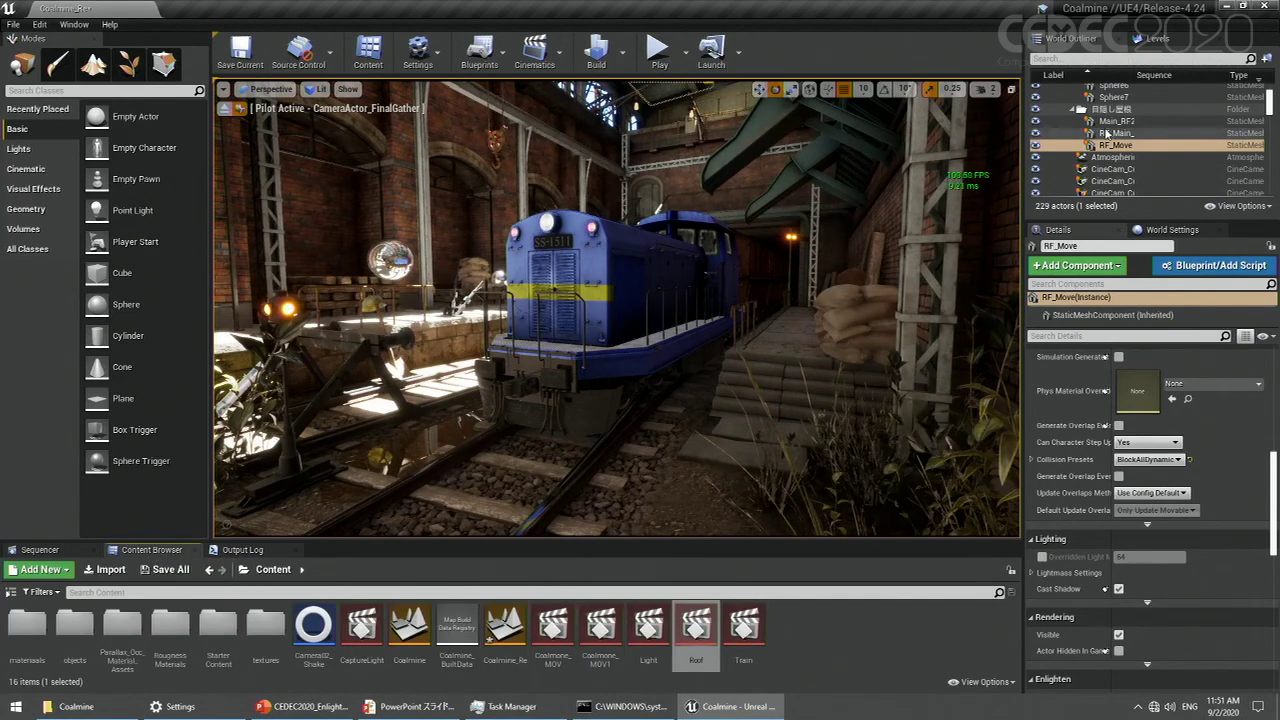
left_click(1110, 121, "shift")
scroll(1139, 492, "down", 3)
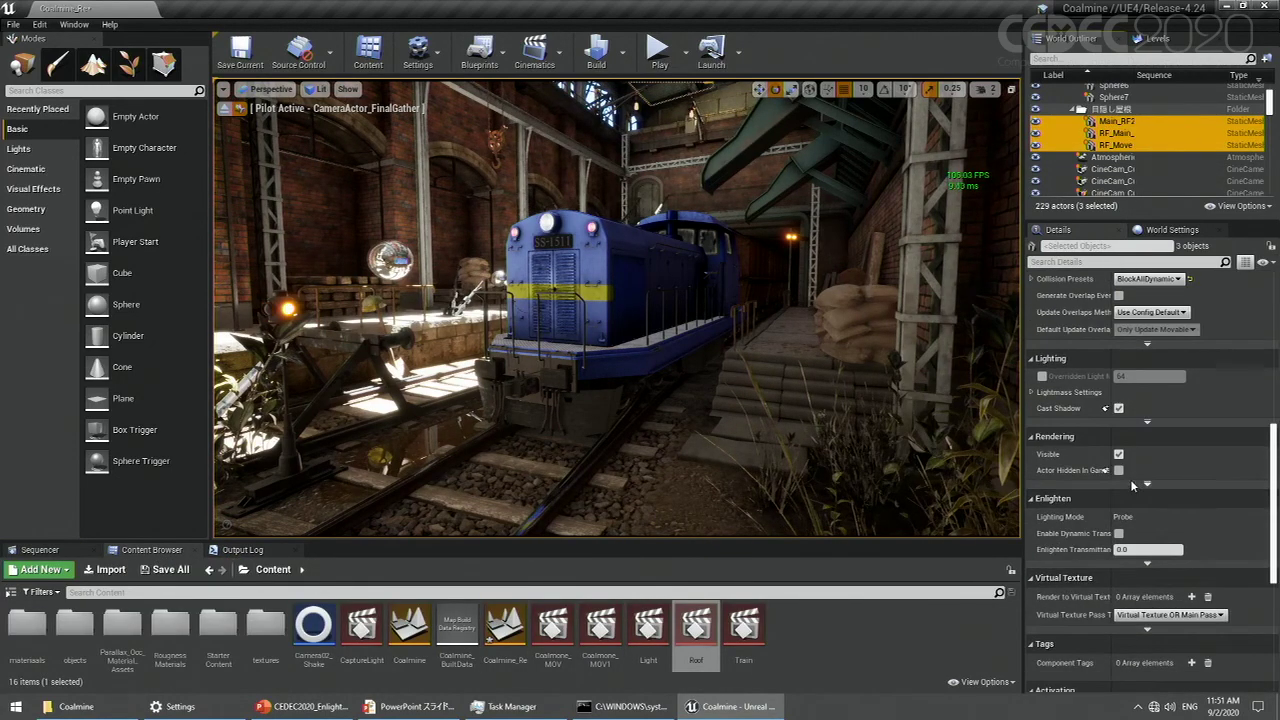
left_click(1118, 454)
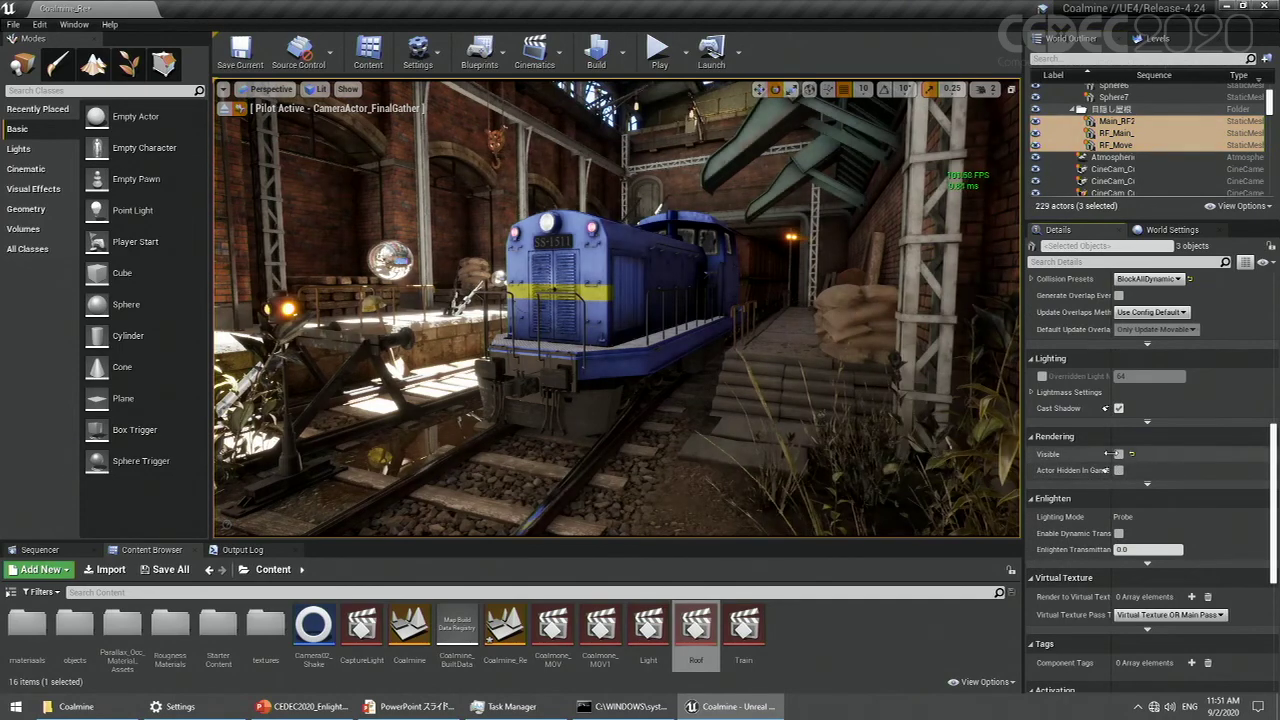
- Open the Light level sequence and scrub its timeline to frame 87 so sunlight falls around the train
double_click(648, 625)
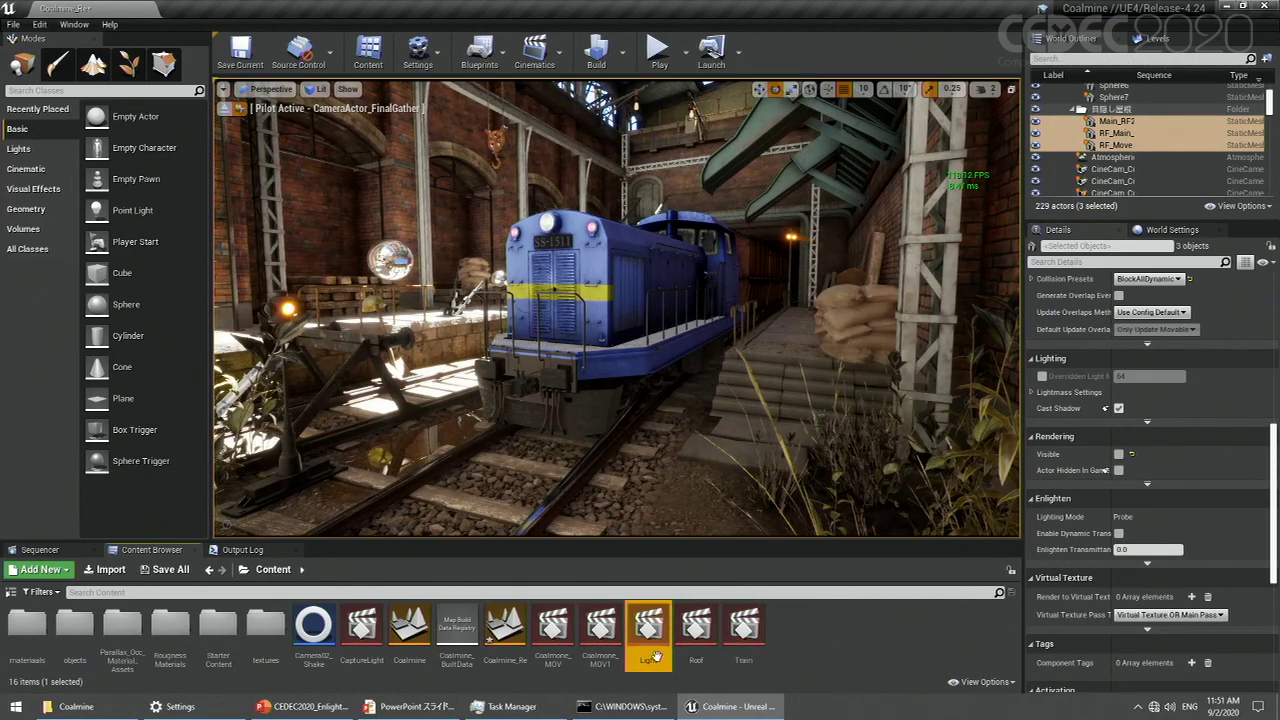
left_click_drag(378, 591, 712, 590)
- Show the viewport in Lighting Only mode and scrub the Light sequence back and forth, ending at frame 89
left_click(316, 89)
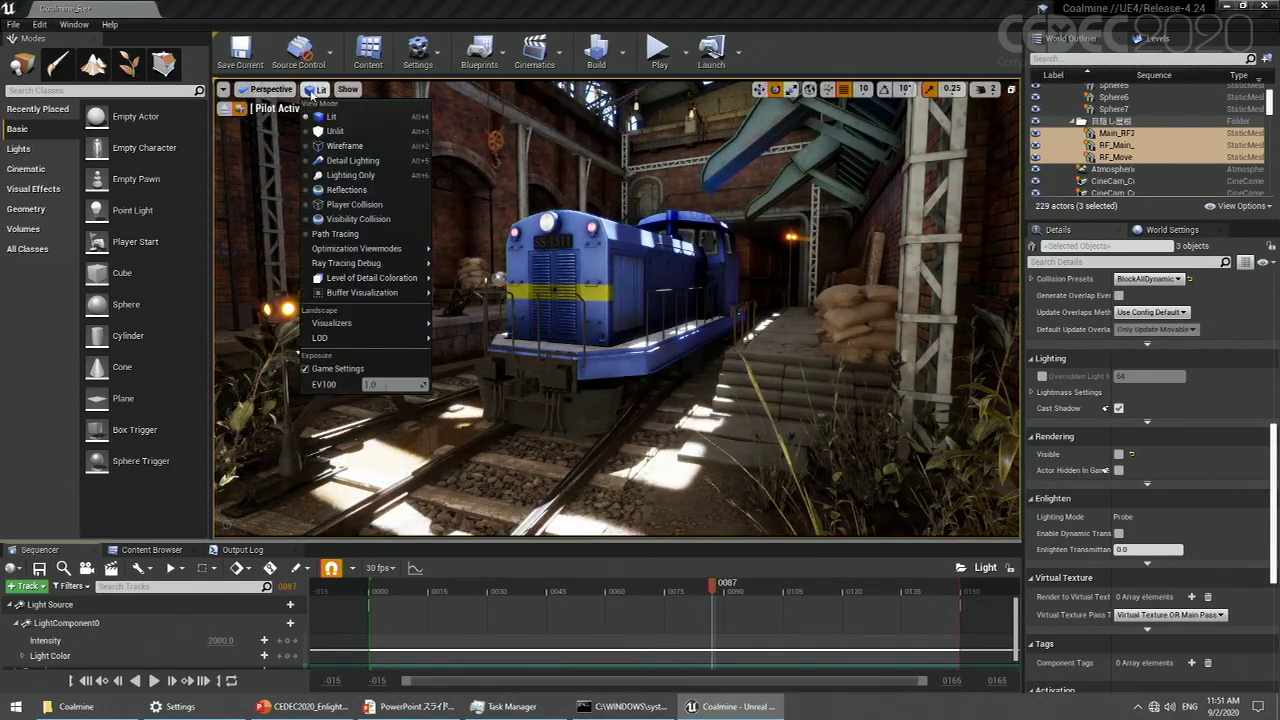
left_click(346, 176)
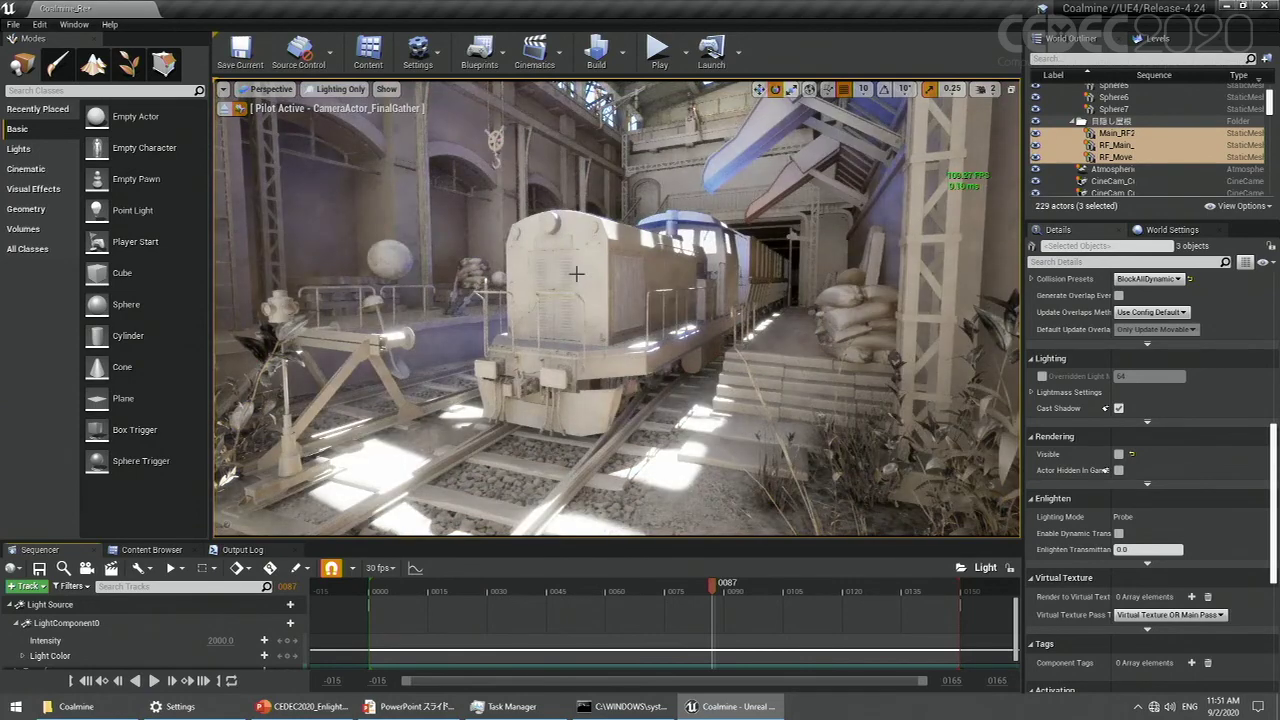
mouse_move(714, 593)
left_mouse_down()
mouse_move(545, 591)
mouse_move(728, 589)
left_mouse_up()
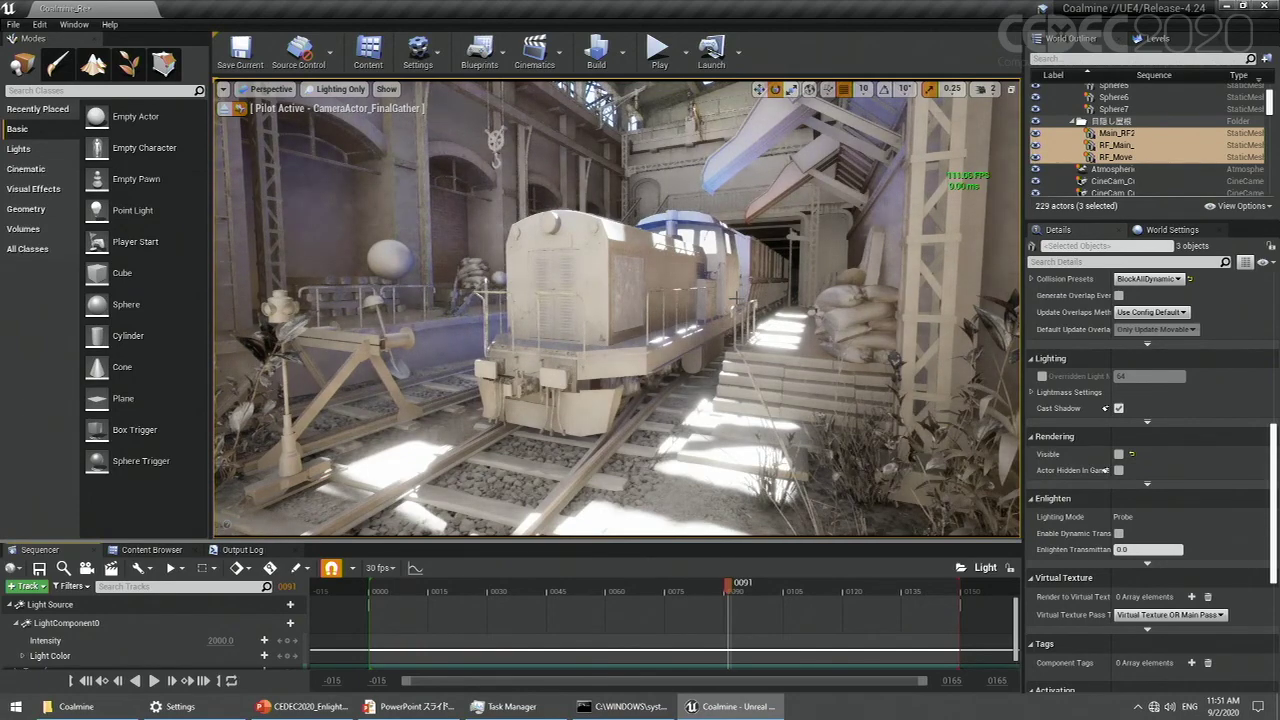
mouse_move(728, 588)
left_mouse_down()
mouse_move(945, 595)
mouse_move(590, 588)
mouse_move(720, 583)
left_mouse_up()
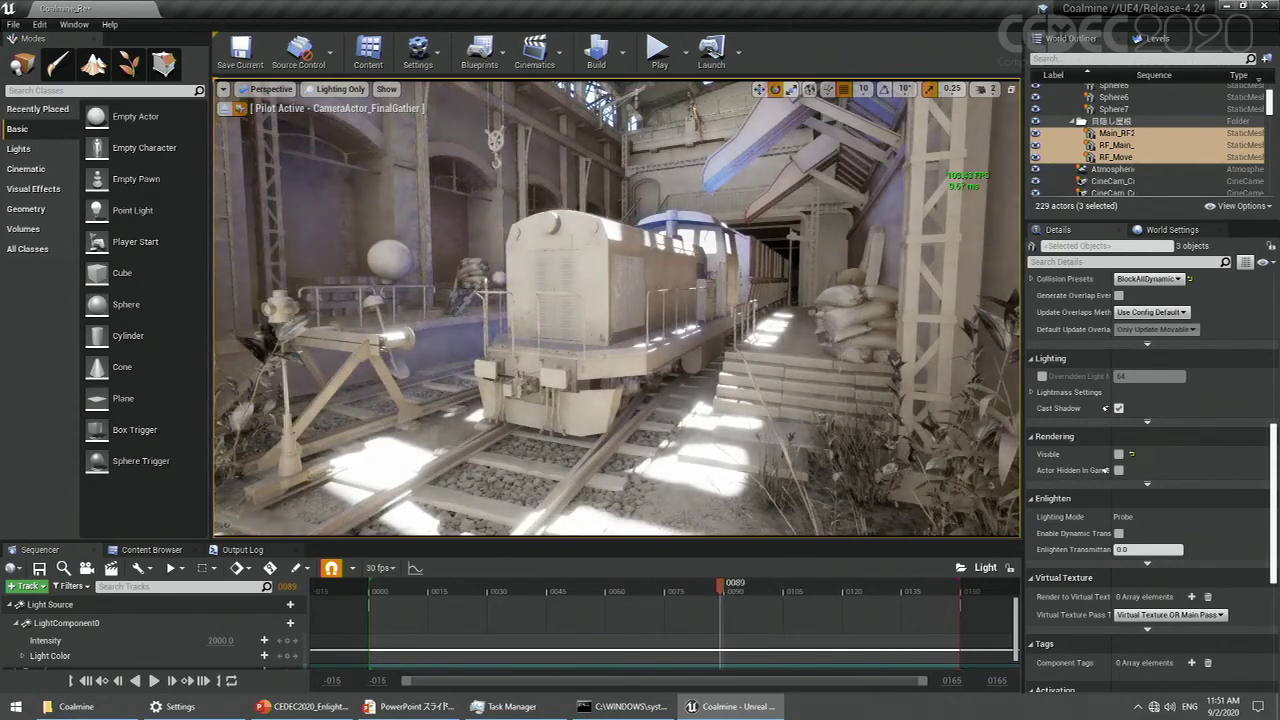
- Select the Train_Only_animation mesh and move it far back along its Y axis, clearing the tracks in front of the camera
left_click(614, 428)
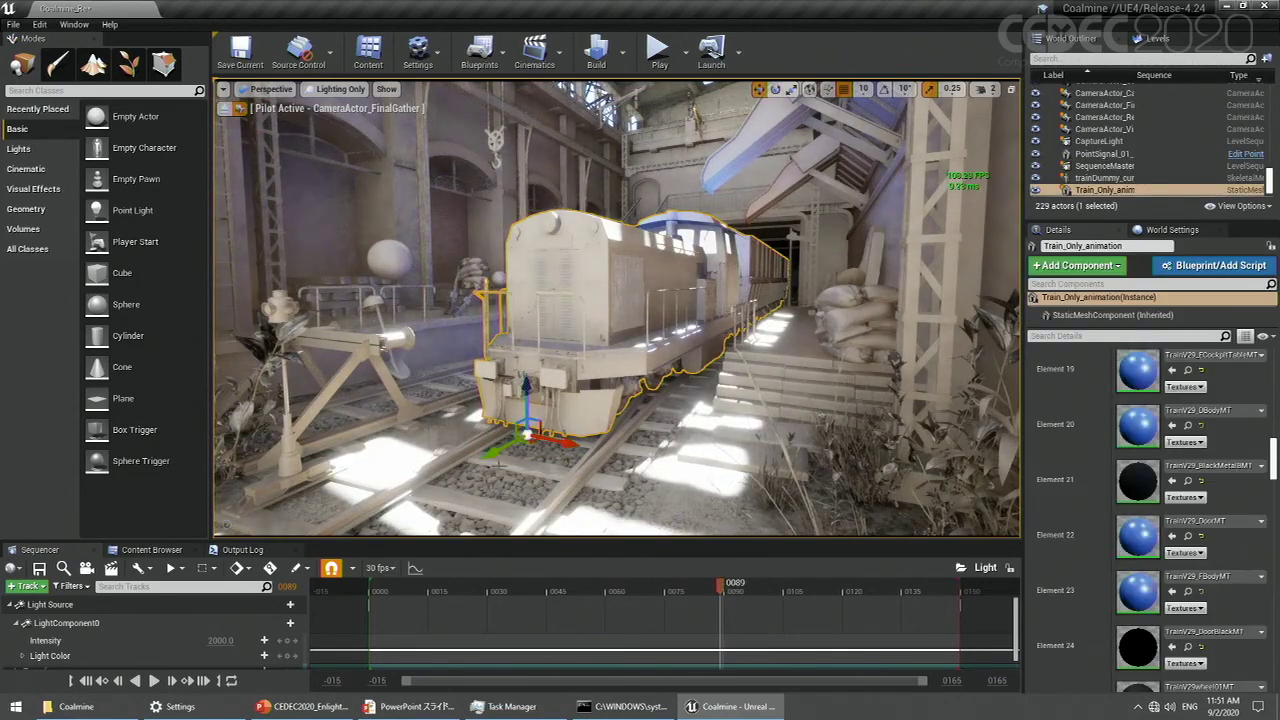
left_click_drag(491, 456, 764, 413)
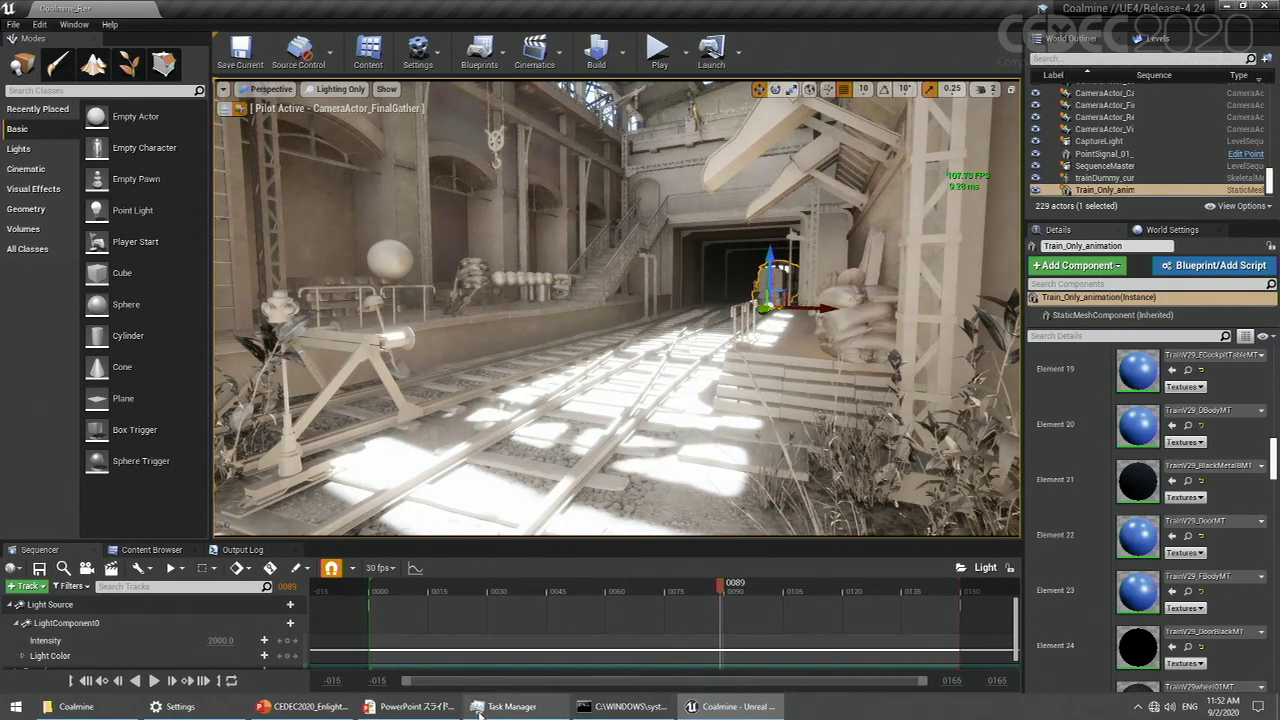
- Switch to the PowerPoint slide show and advance from the Final Gather demo slide to the Roadmap slide
left_click(385, 712)
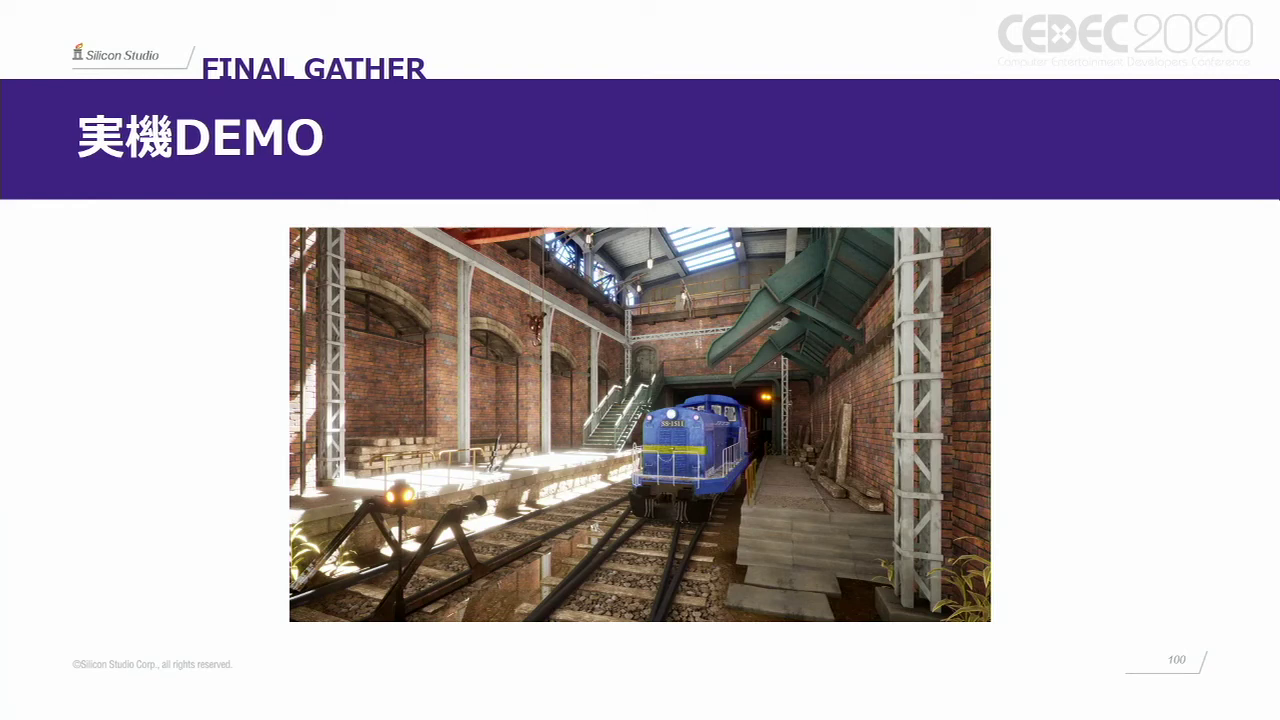
key("Right")
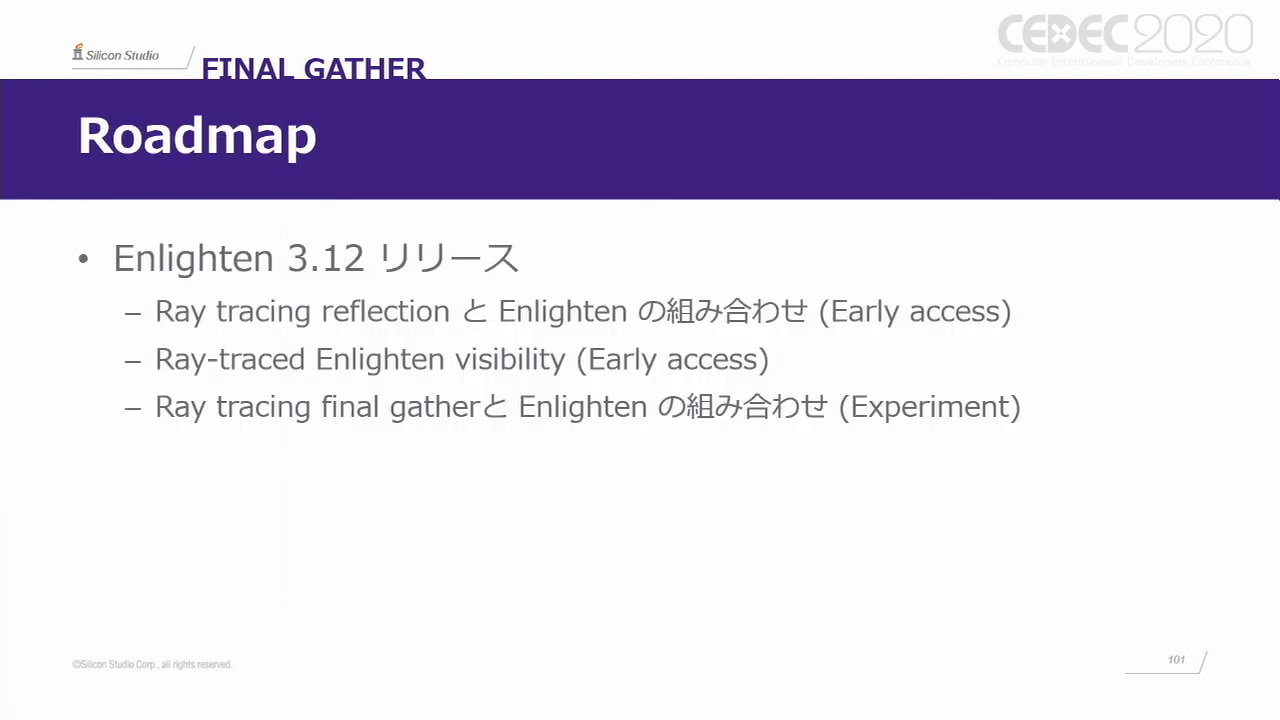